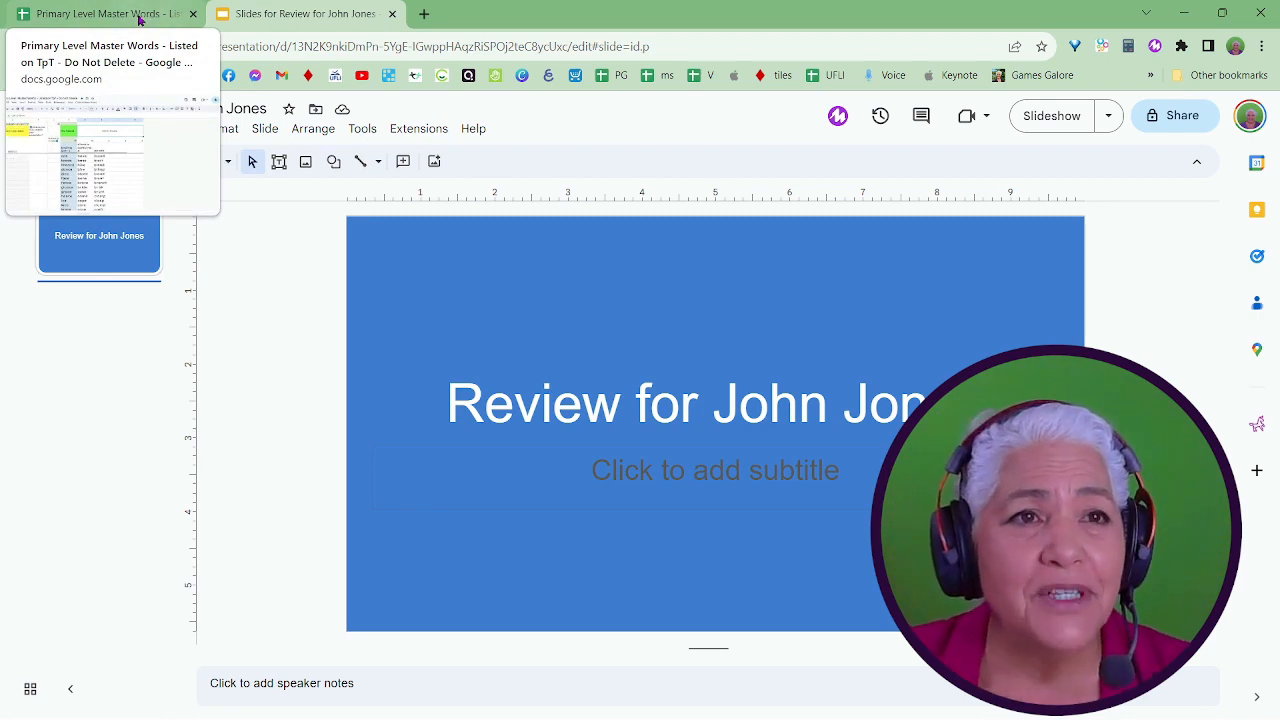
Switch to the Google Sheets word list and run Create or Update Slides for the student's review presentation, accepting the notice.
left_click(140, 18)
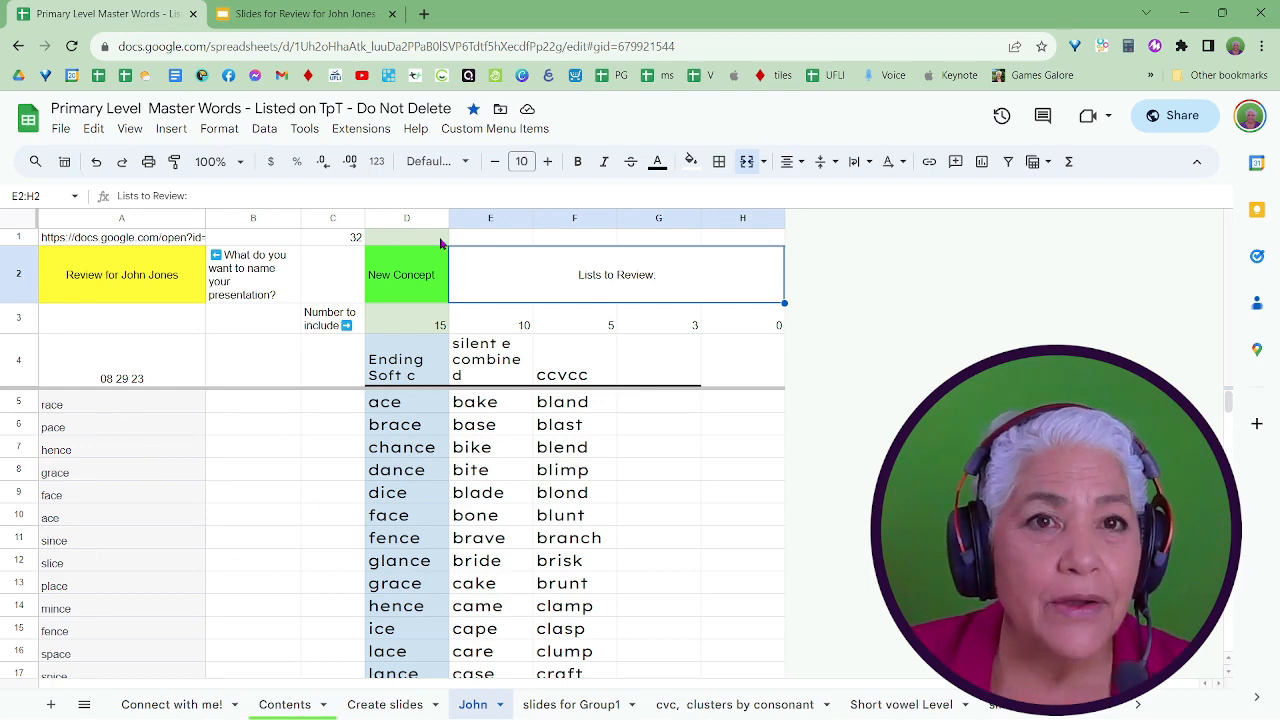
left_click(494, 131)
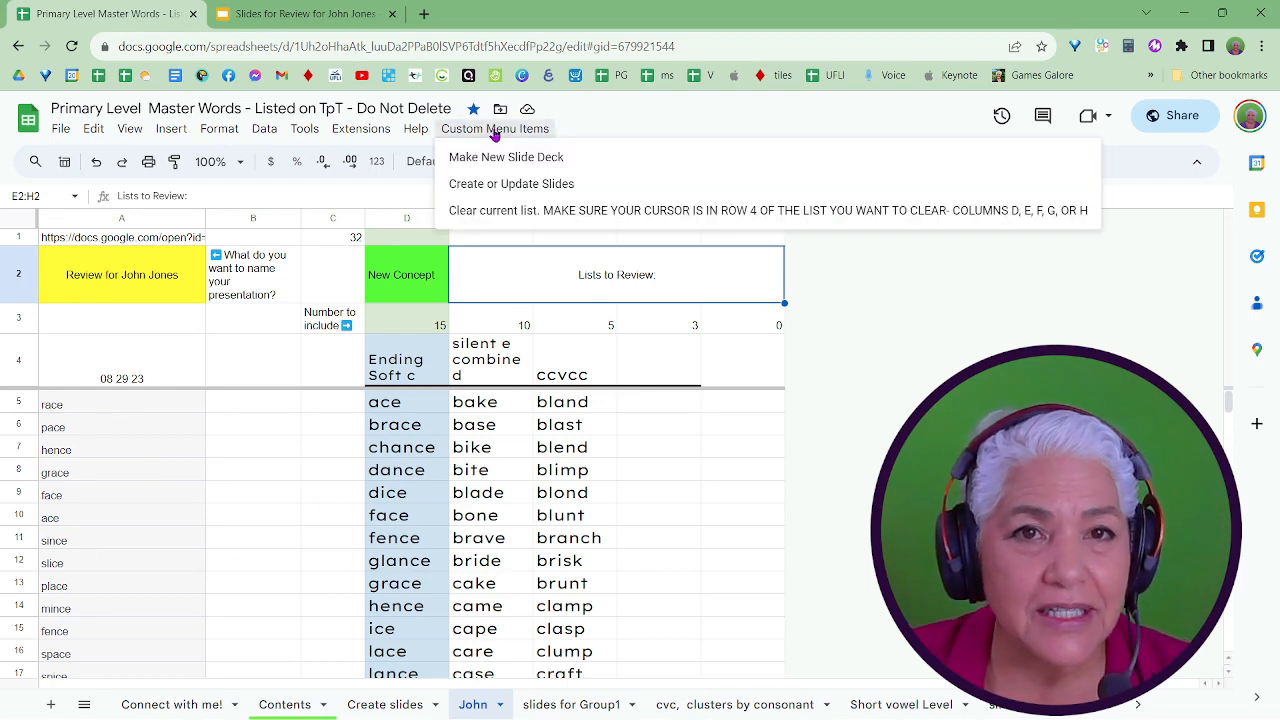
left_click(511, 186)
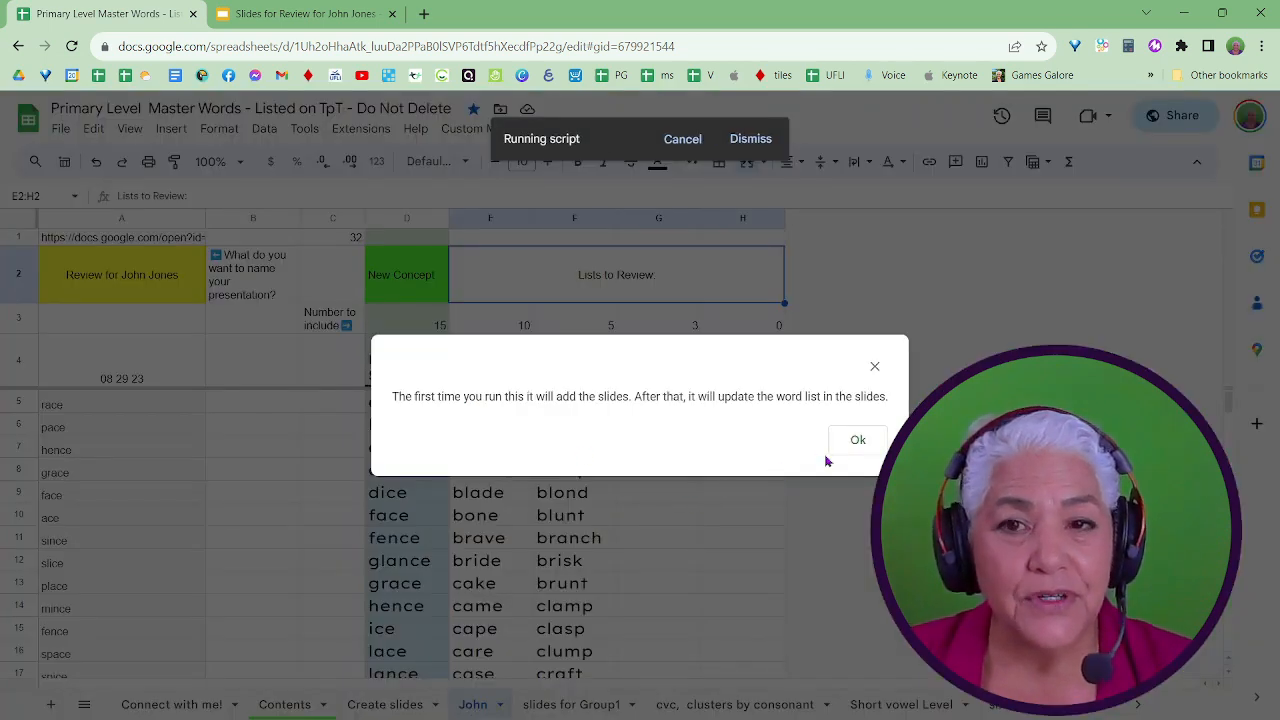
left_click(857, 442)
Switch to the Google Slides review presentation, look through all the word slides and open the "ice" slide.
left_click(329, 14)
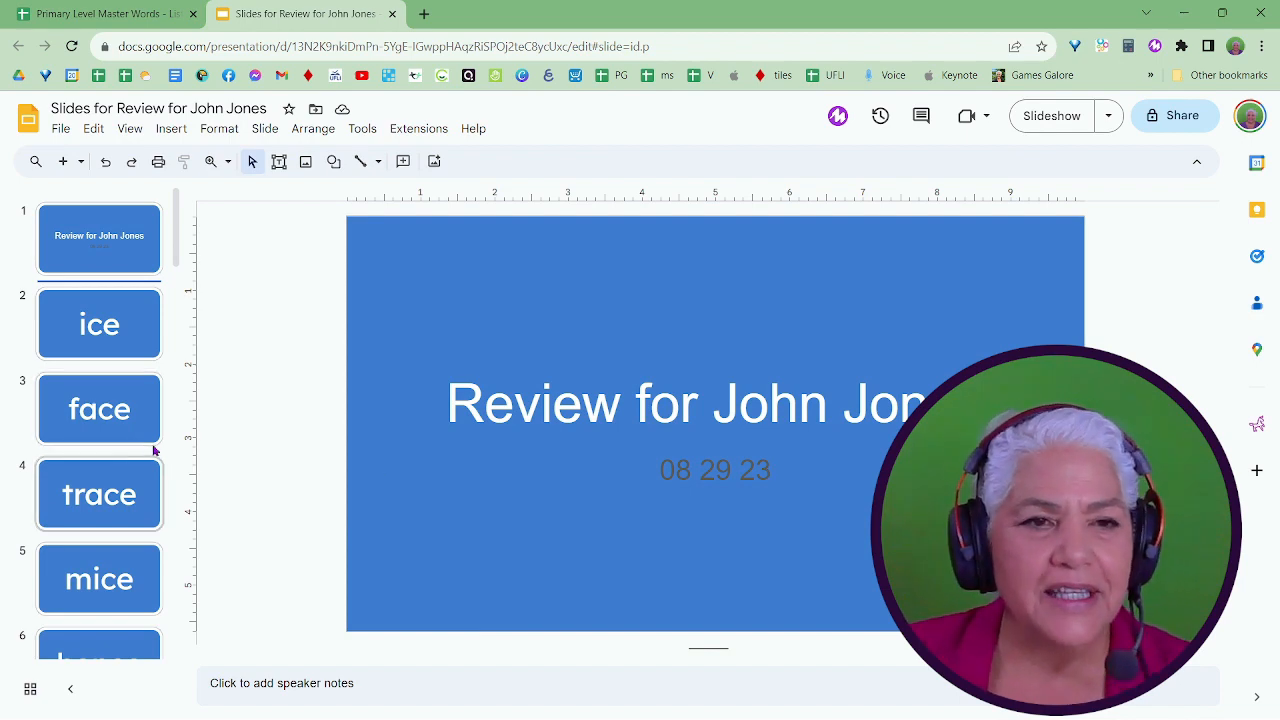
scroll(154, 449, "down", 15)
scroll(152, 449, "down", 5)
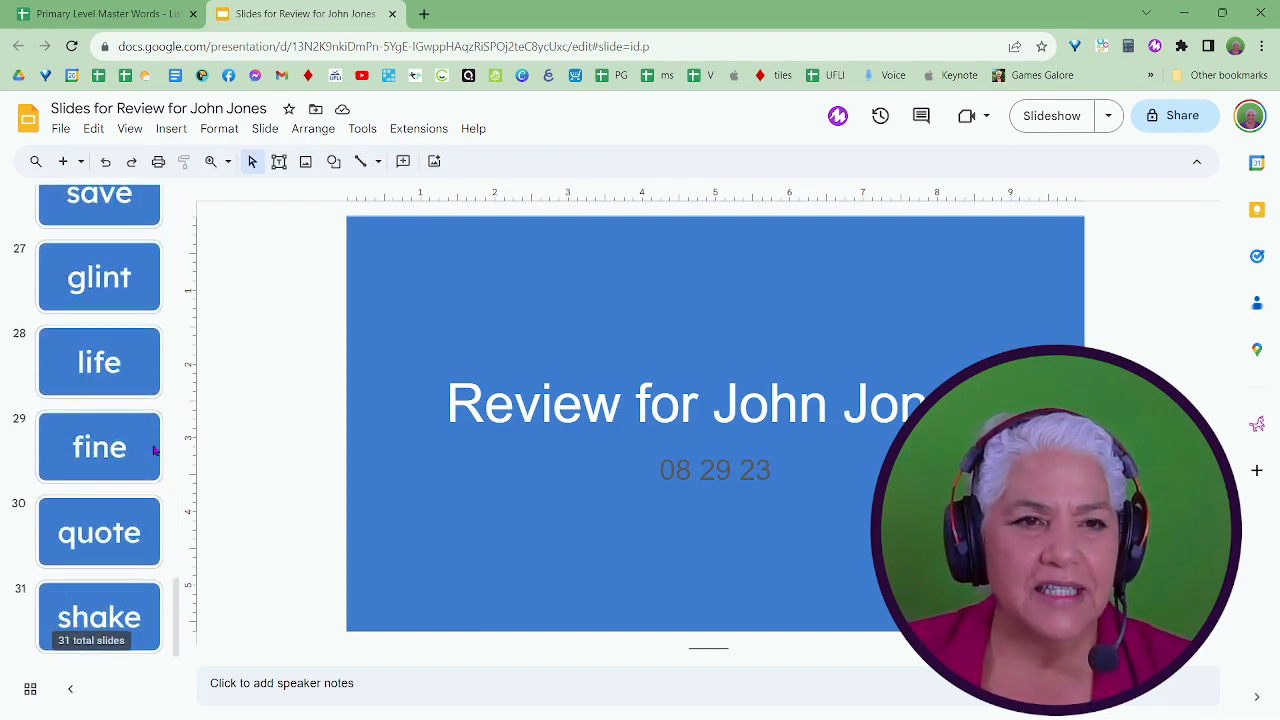
scroll(152, 449, "up", 8)
scroll(115, 432, "up", 4)
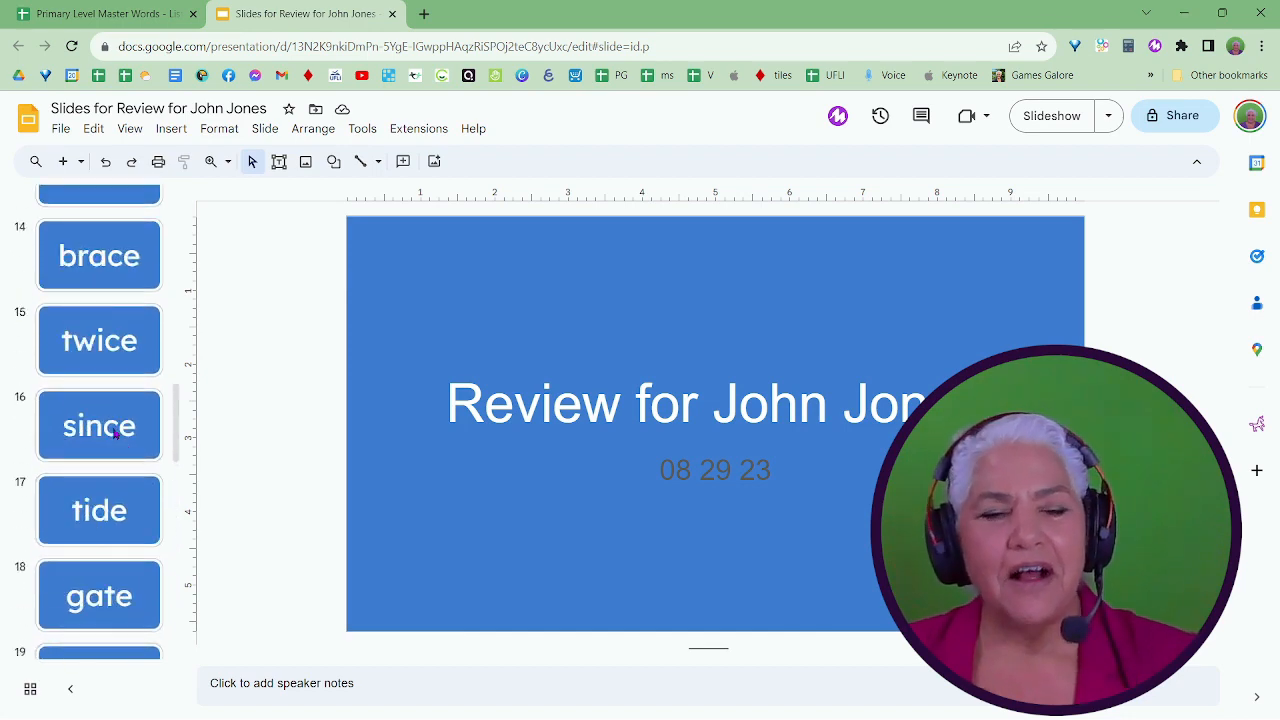
scroll(115, 430, "up", 13)
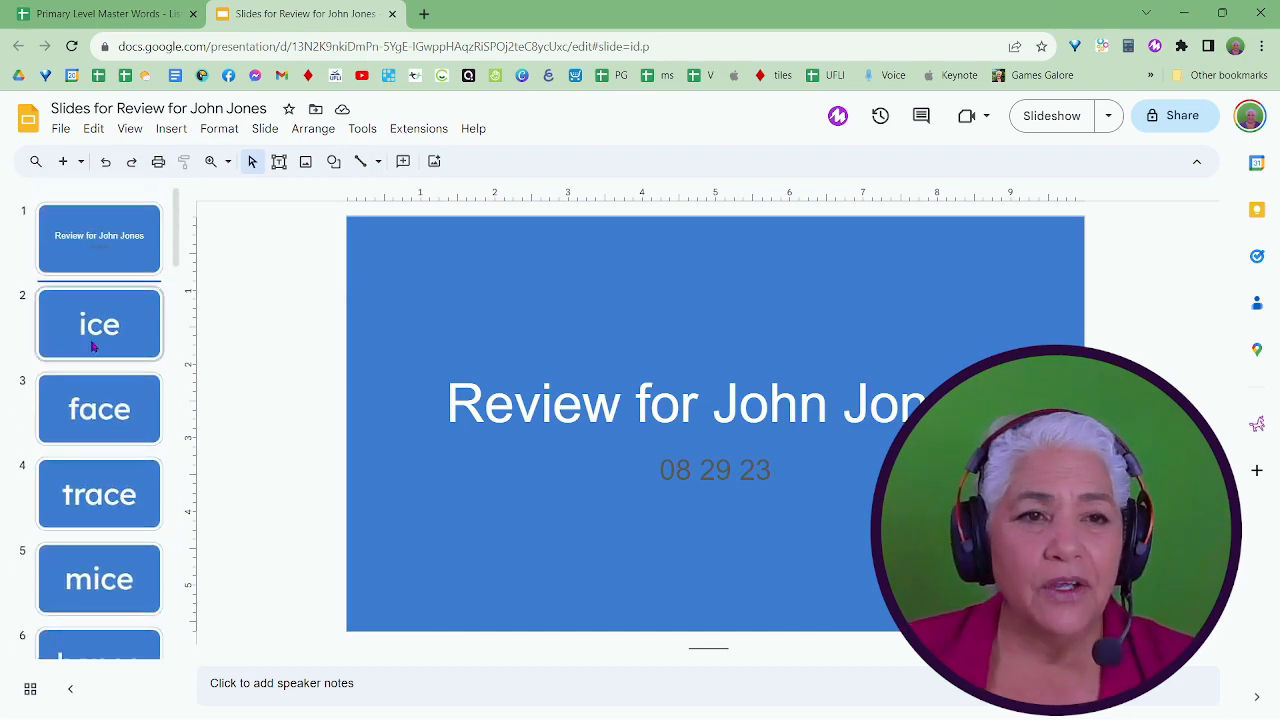
left_click(93, 346)
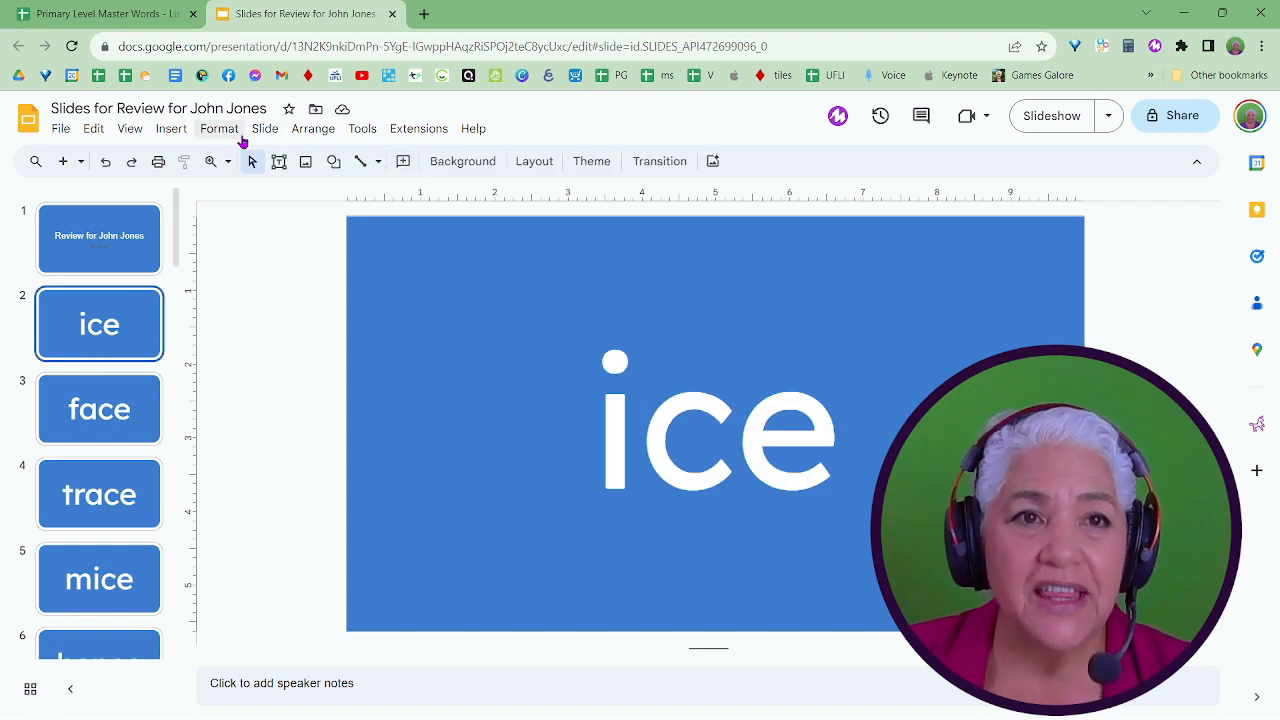
Edit the theme so the title text of the Section header layout uses the Comic Sans MS font.
left_click(261, 131)
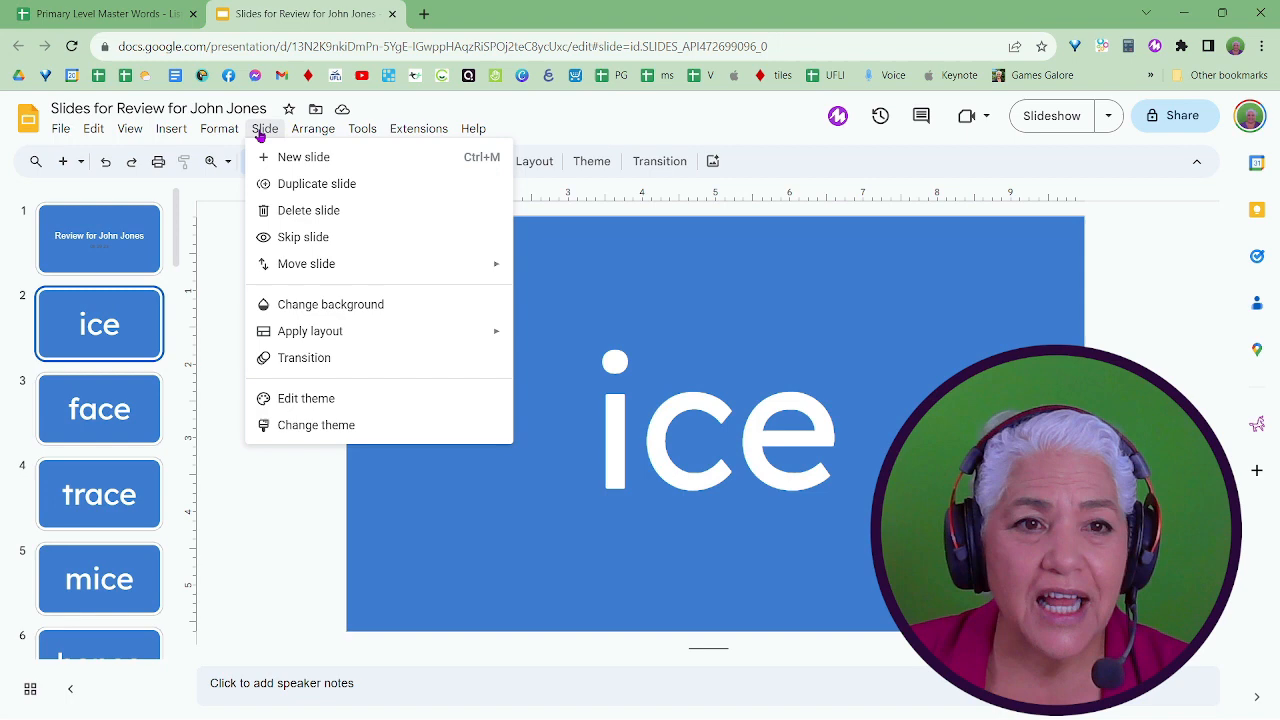
left_click(329, 403)
left_click(239, 453)
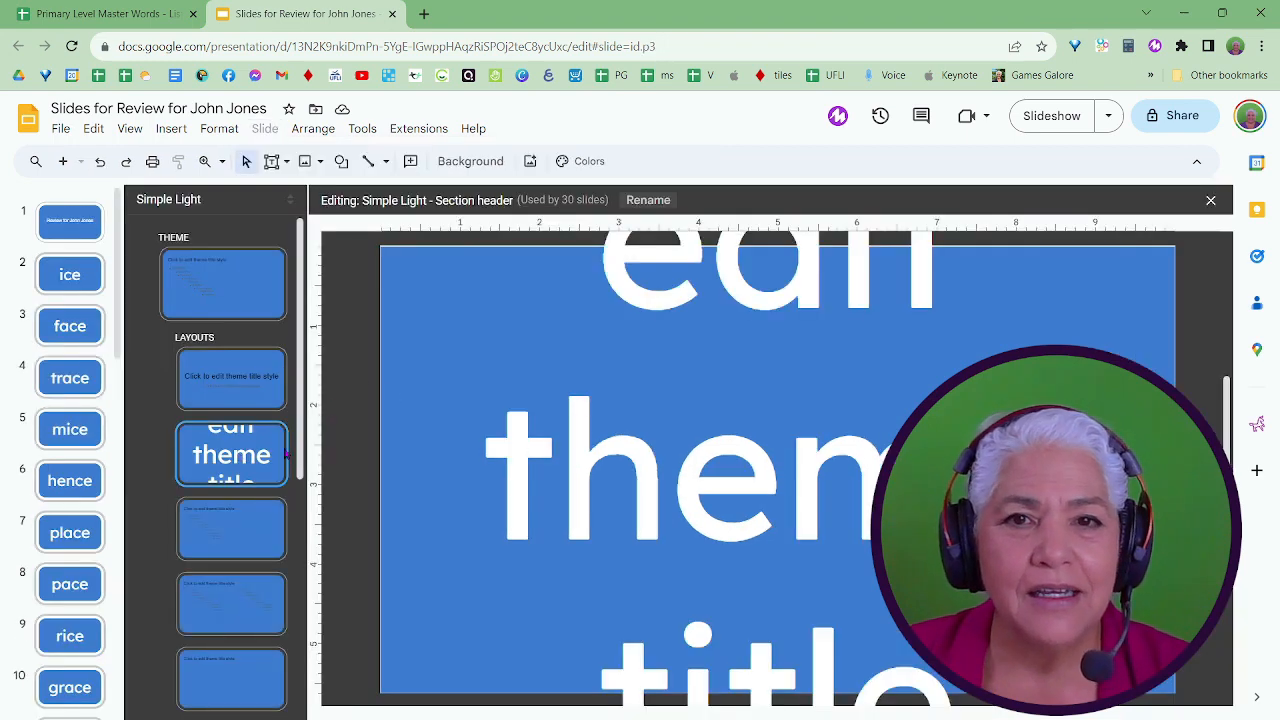
left_click(618, 460)
scroll(560, 370, "up", 3)
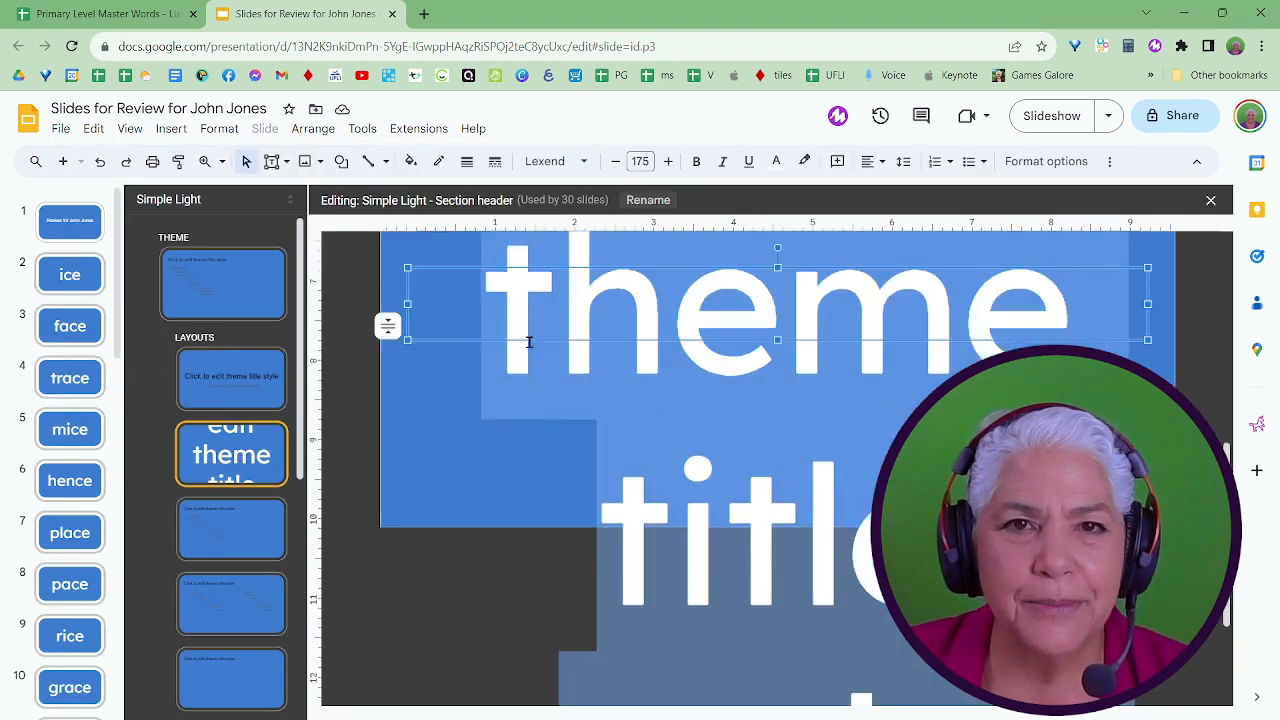
left_click(556, 161)
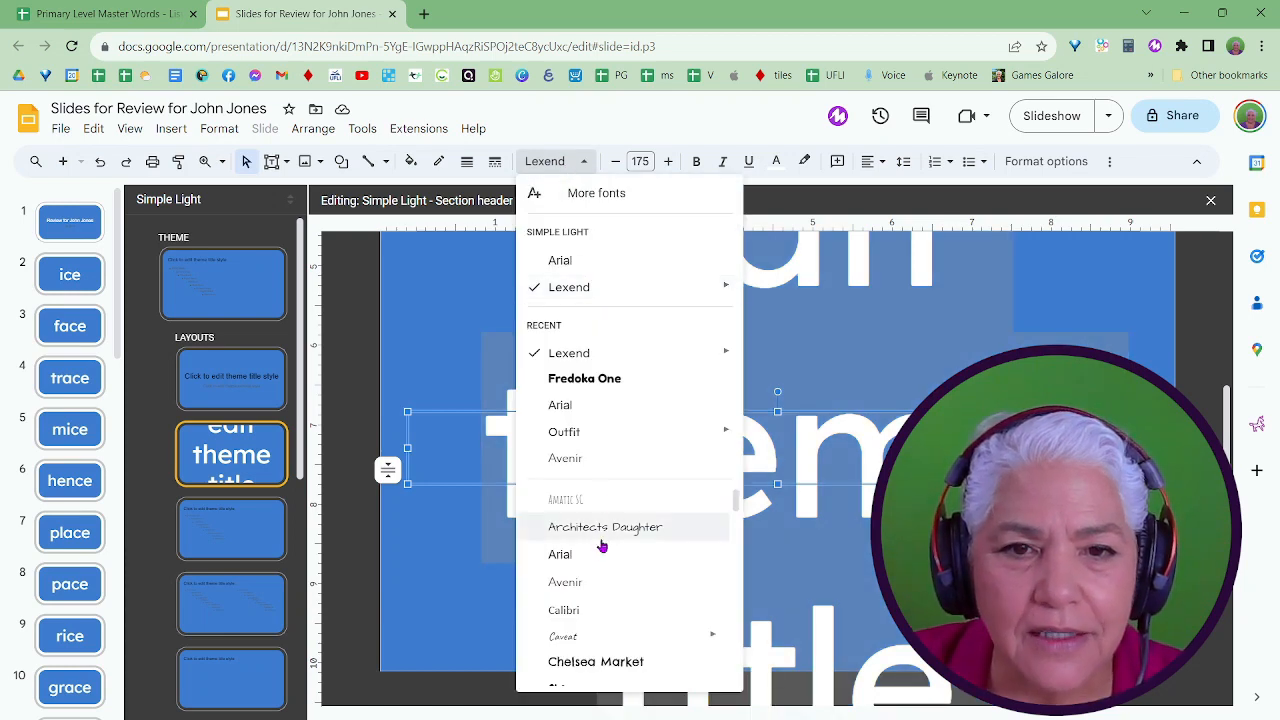
scroll(590, 582, "down", 1)
scroll(590, 582, "down", 1)
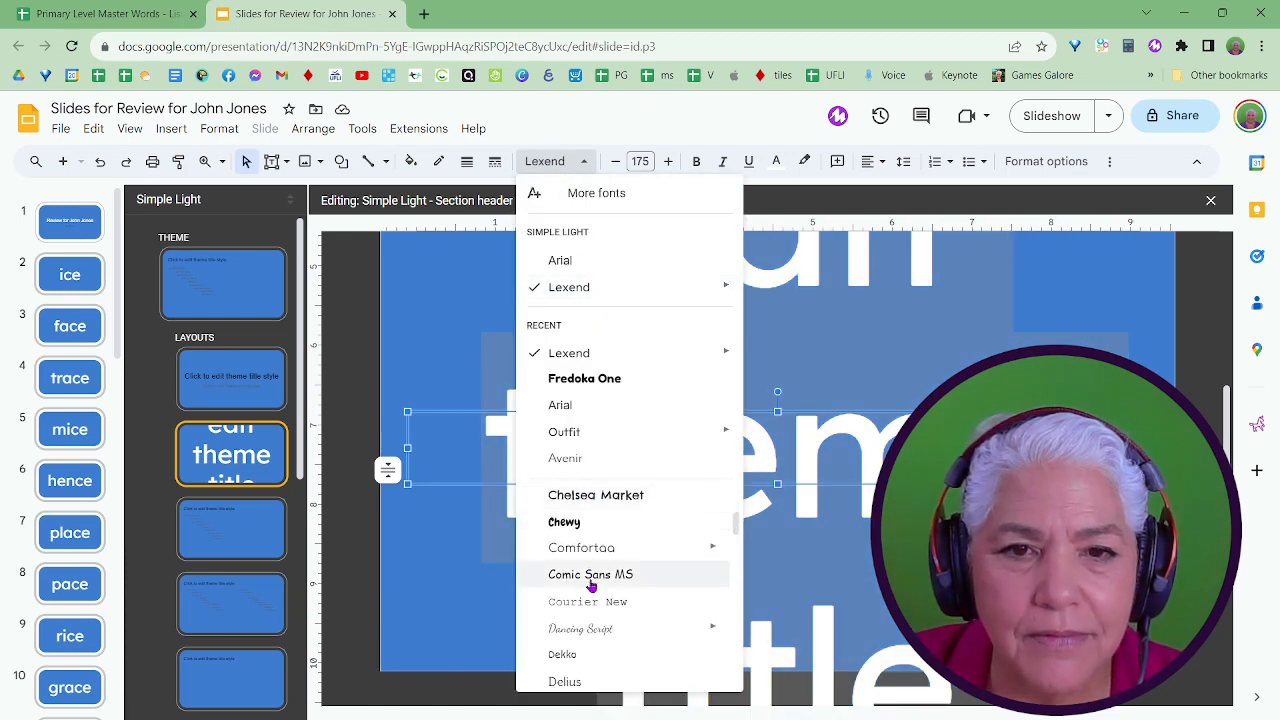
left_click(590, 578)
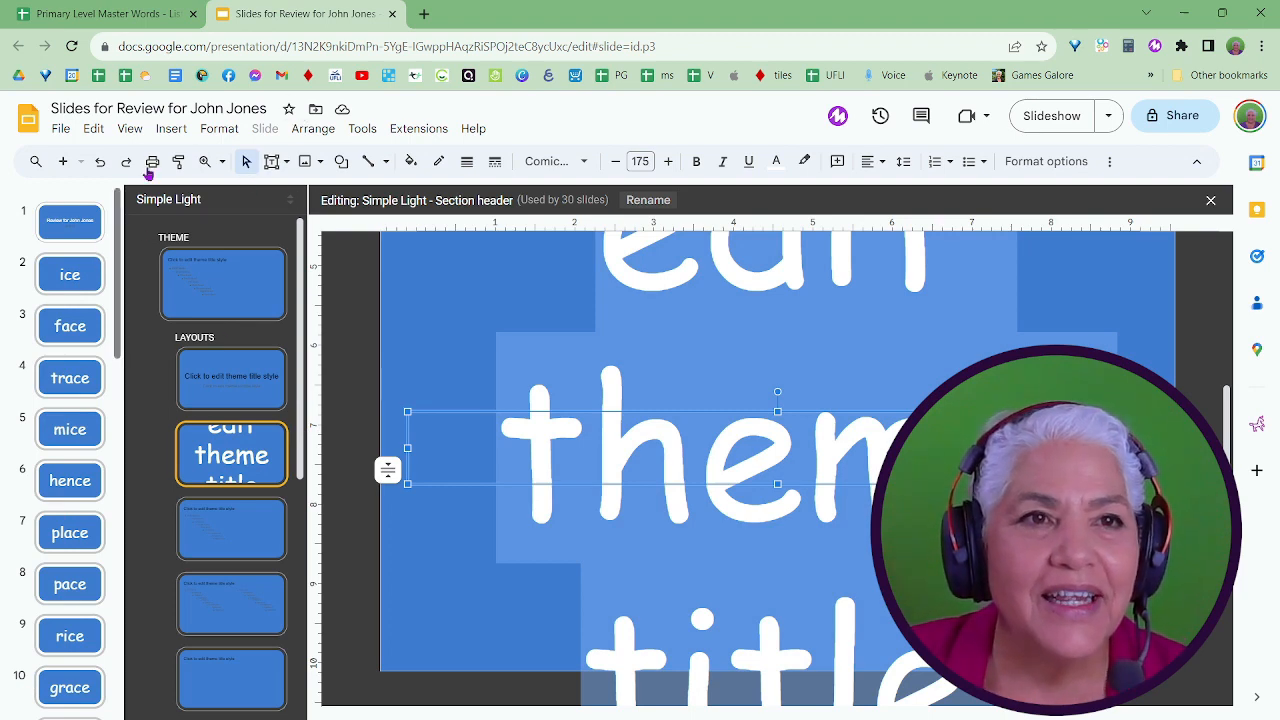
In the Google Sheets word list, copy the Ending Soft c list with its heading from D4:D34 to the review column starting at G4.
left_click(134, 15)
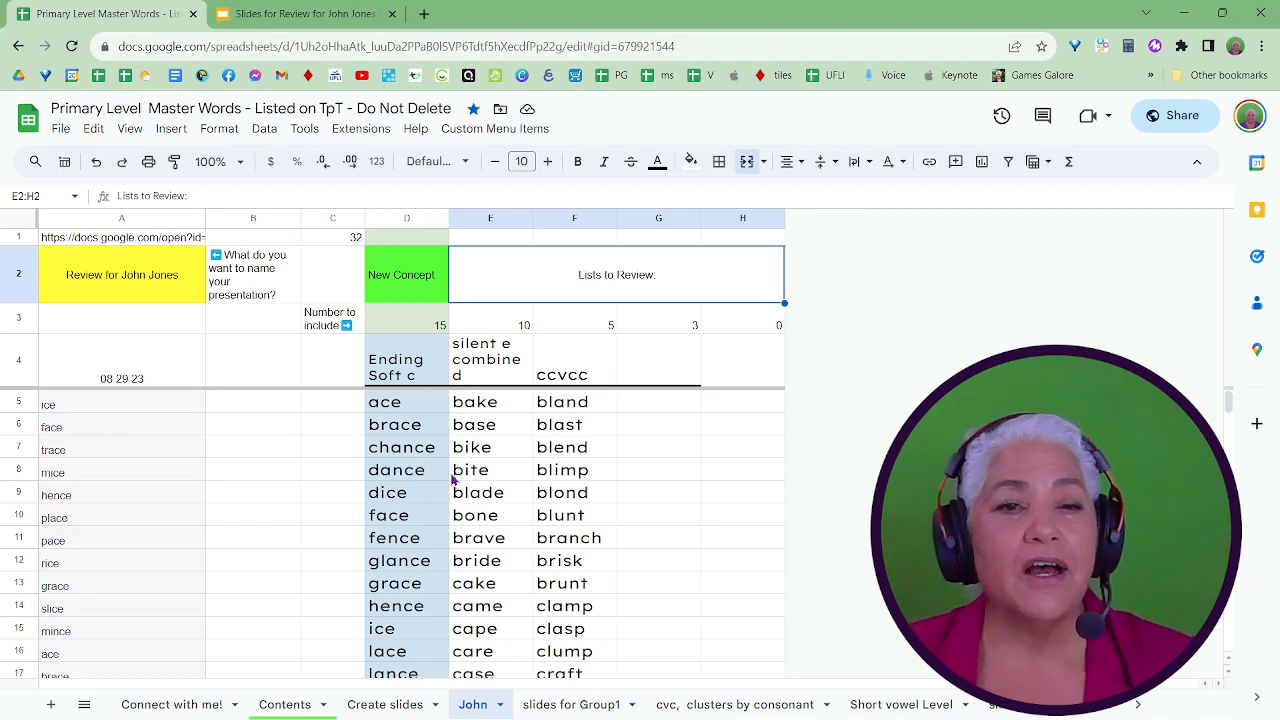
left_click(405, 370)
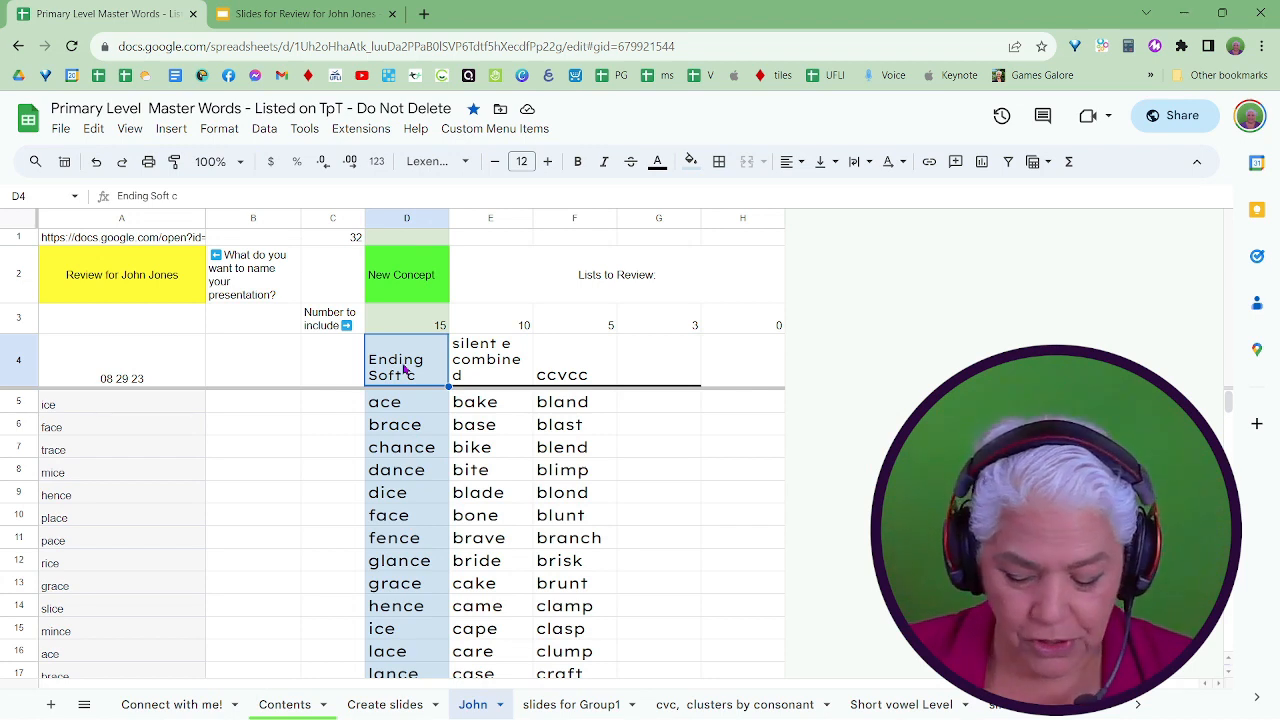
key("ctrl+shift+Down")
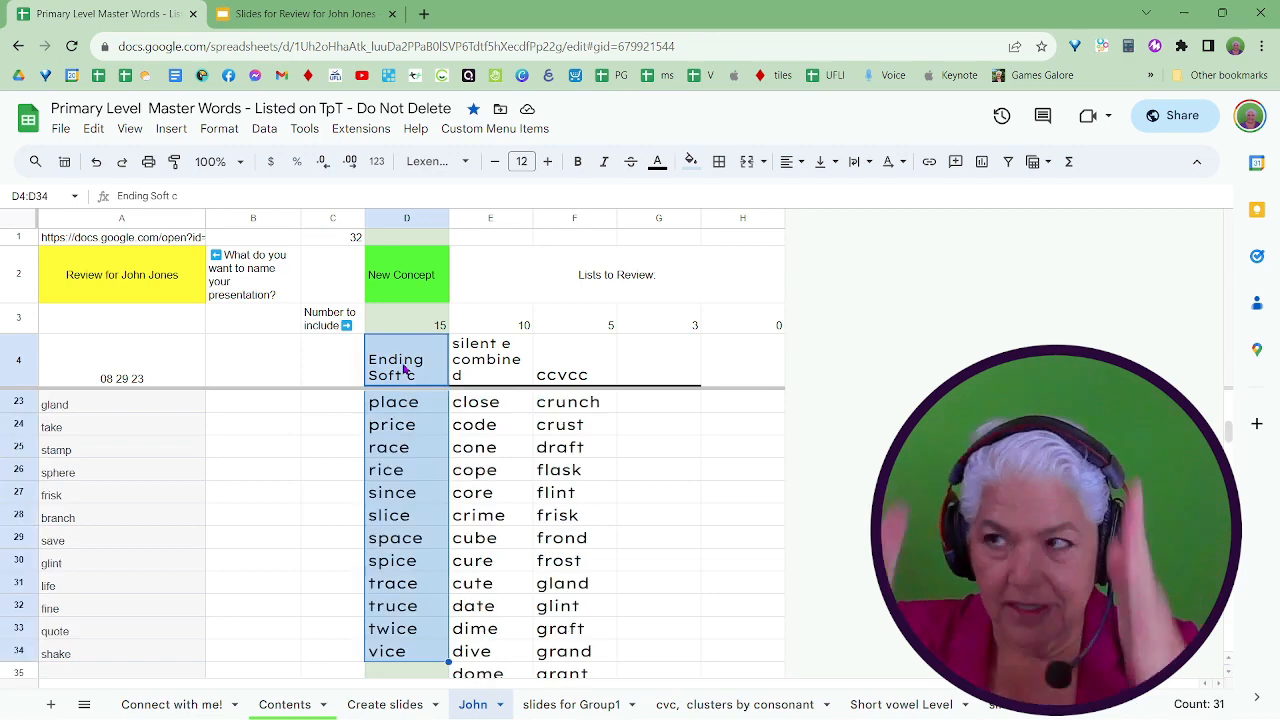
key("ctrl+c")
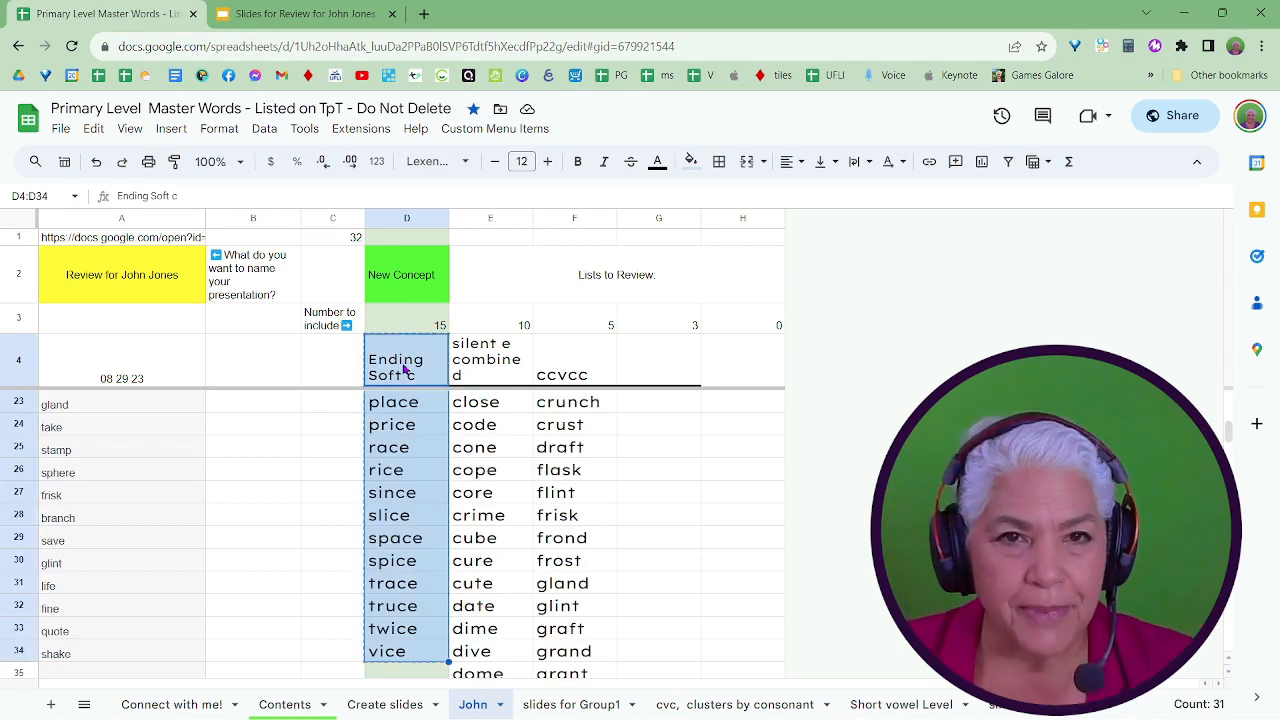
left_click(662, 378)
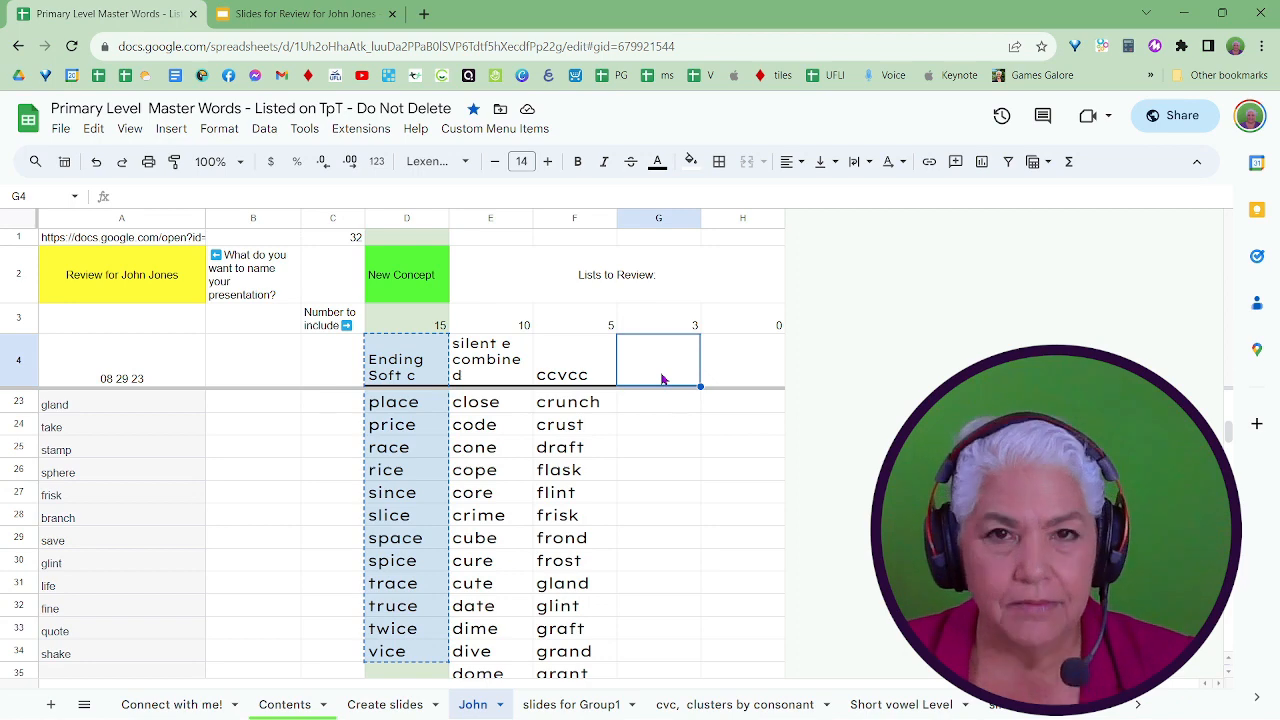
key("ctrl+v")
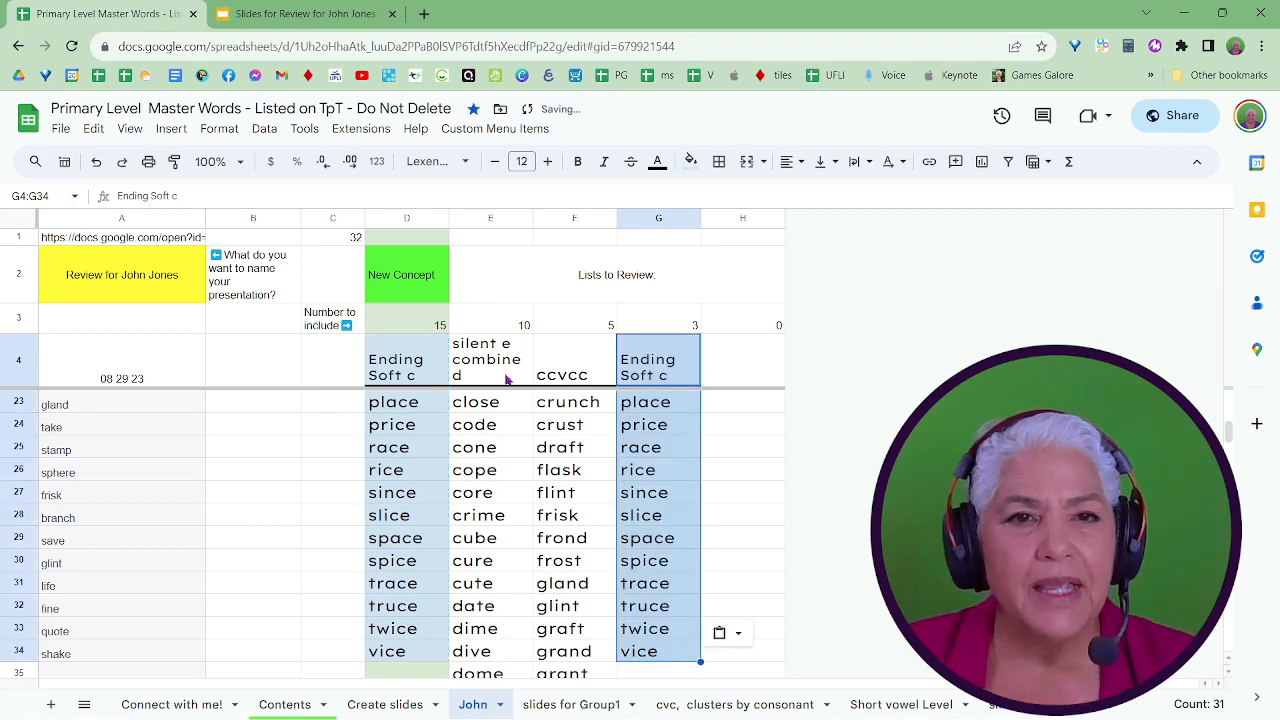
Copy the Ending Soft g list with its heading, H1:H18, from the sheet with silent e and soft c/g words.
left_click(420, 373)
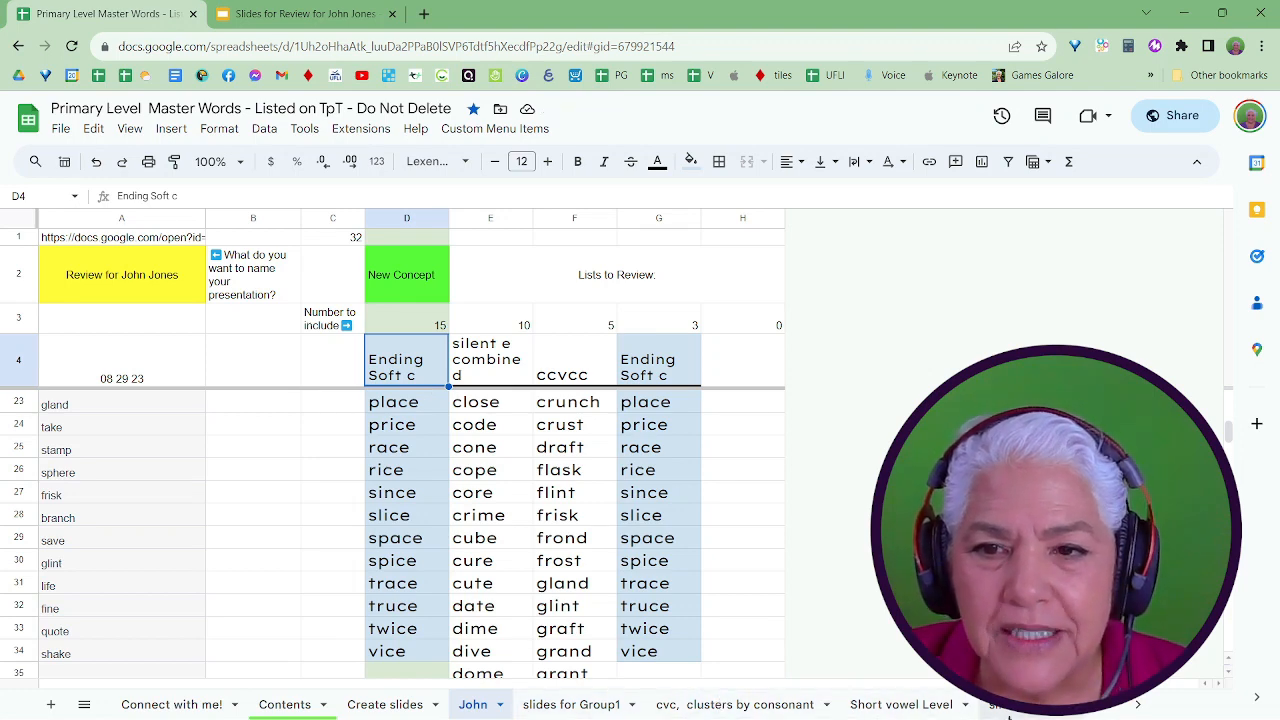
left_click(1010, 716)
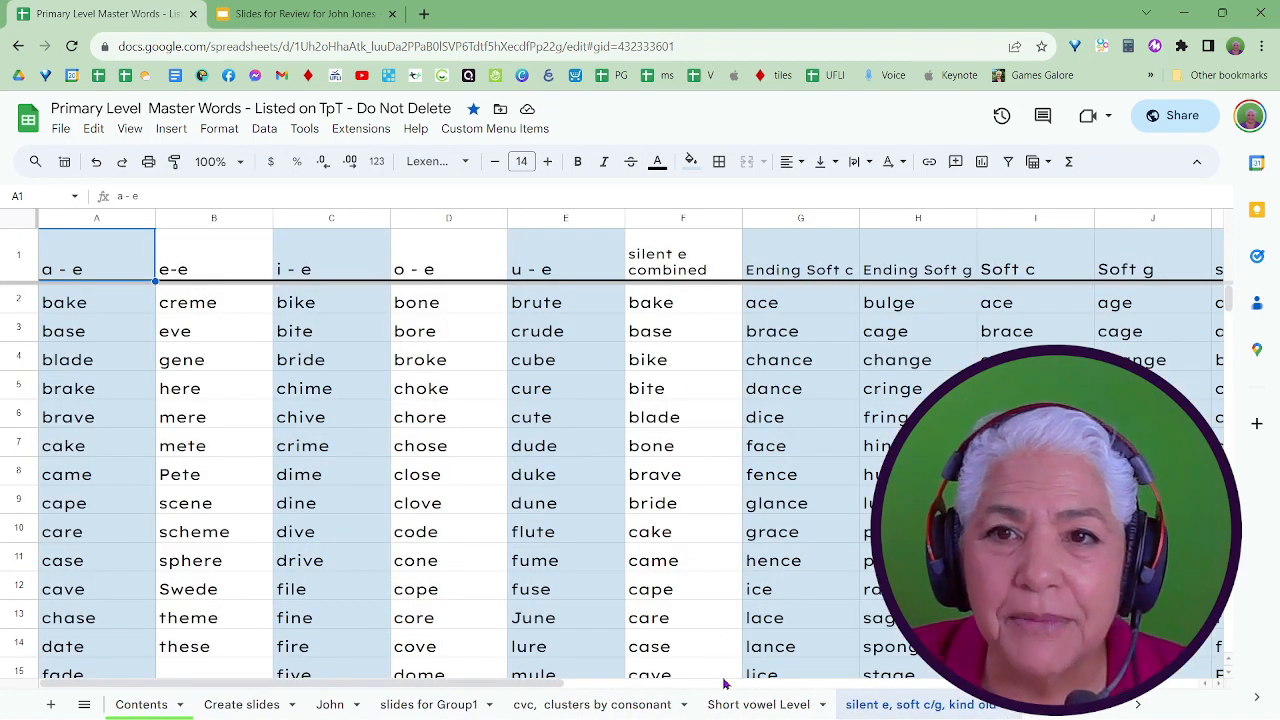
left_click(917, 276)
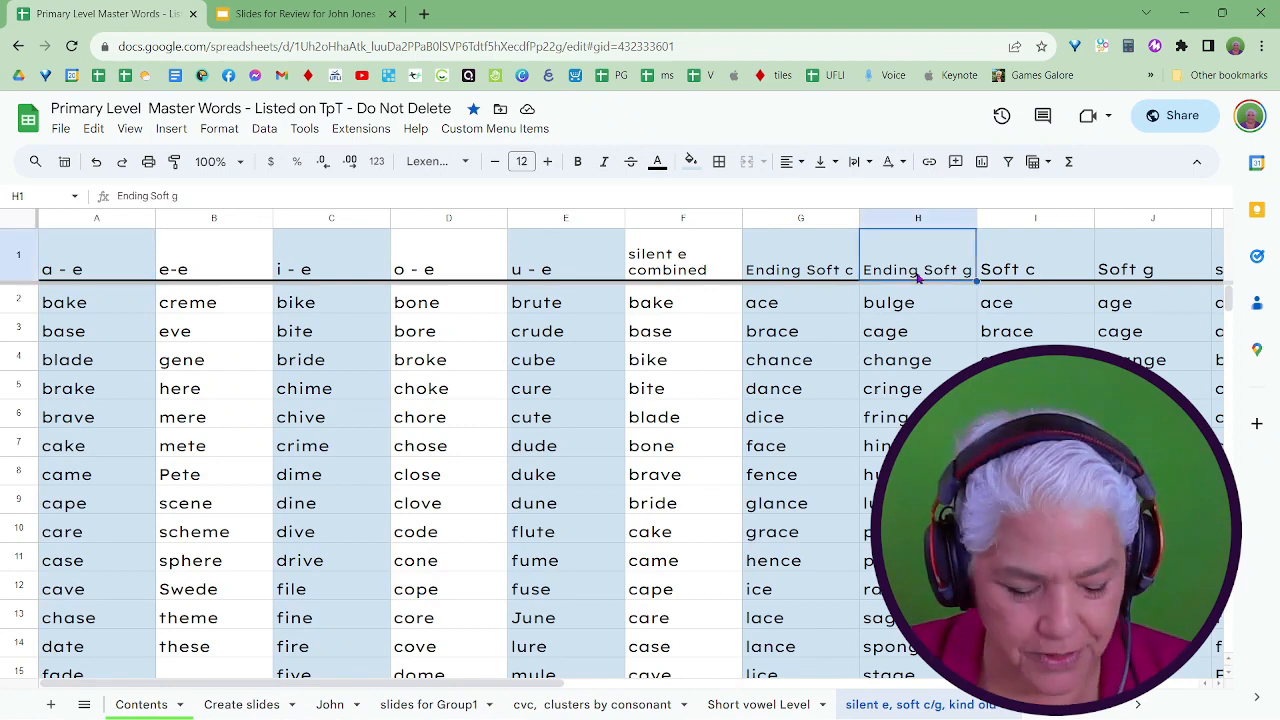
key("ctrl+shift+Down")
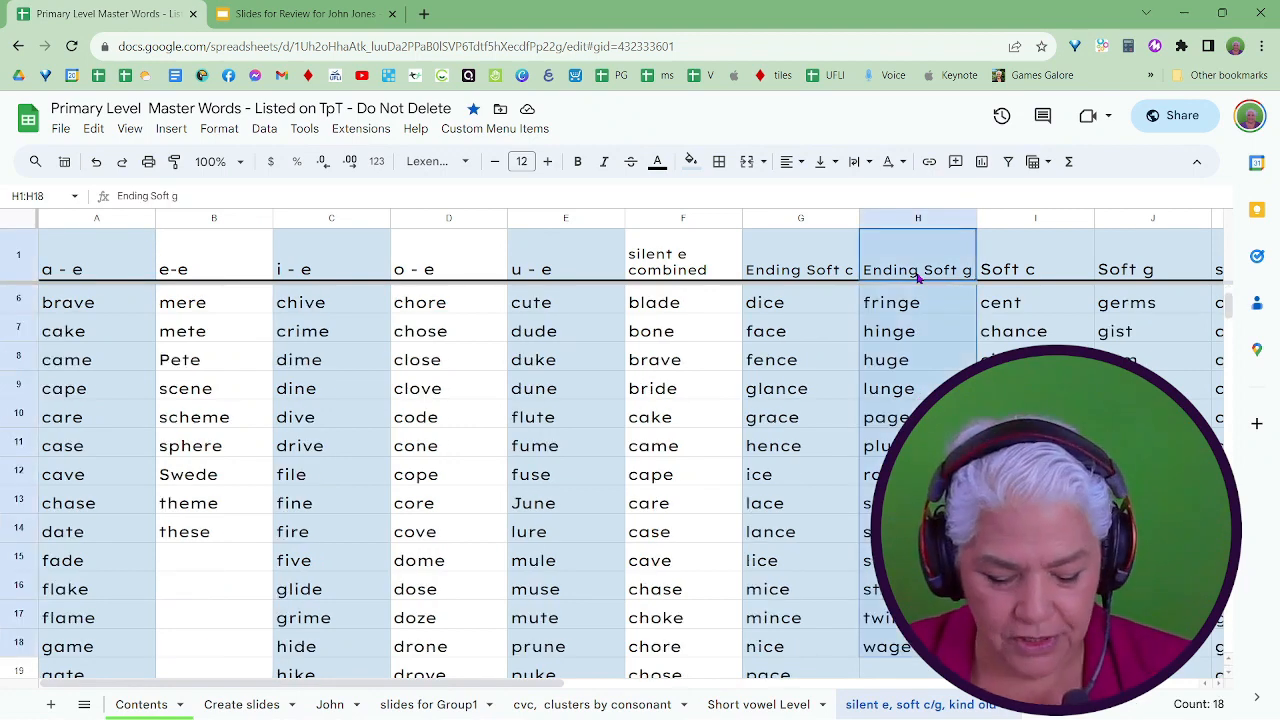
On the student's review sheet, clear the New Concept list from D4 with the custom Clear current list command and paste the Ending Soft g list there.
left_click(329, 705)
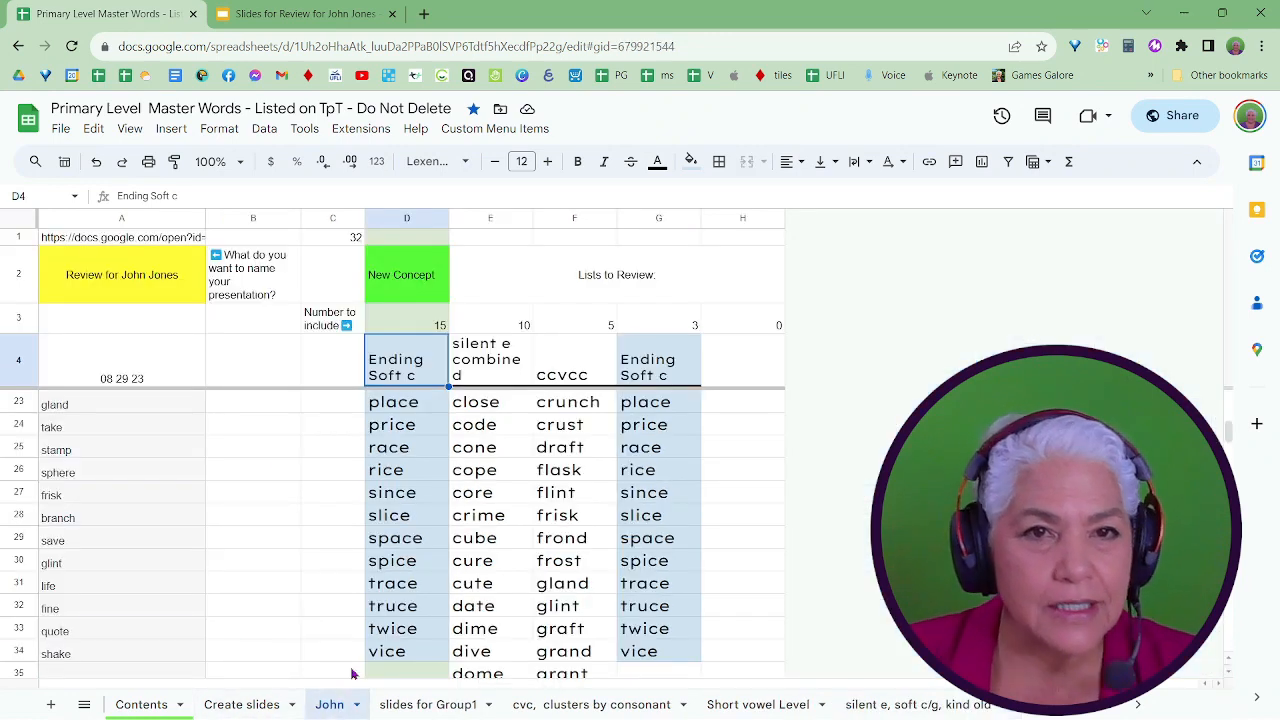
scroll(374, 597, "down", 8)
scroll(374, 571, "up", 7)
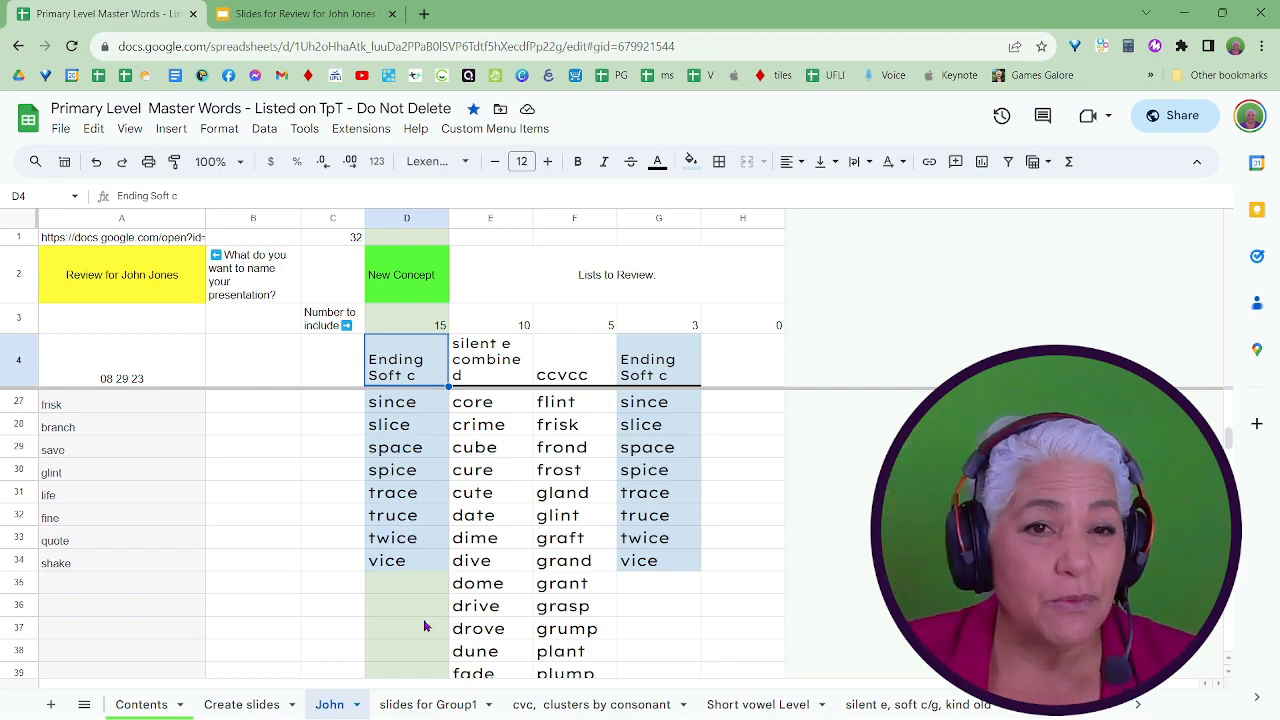
scroll(403, 537, "up", 5)
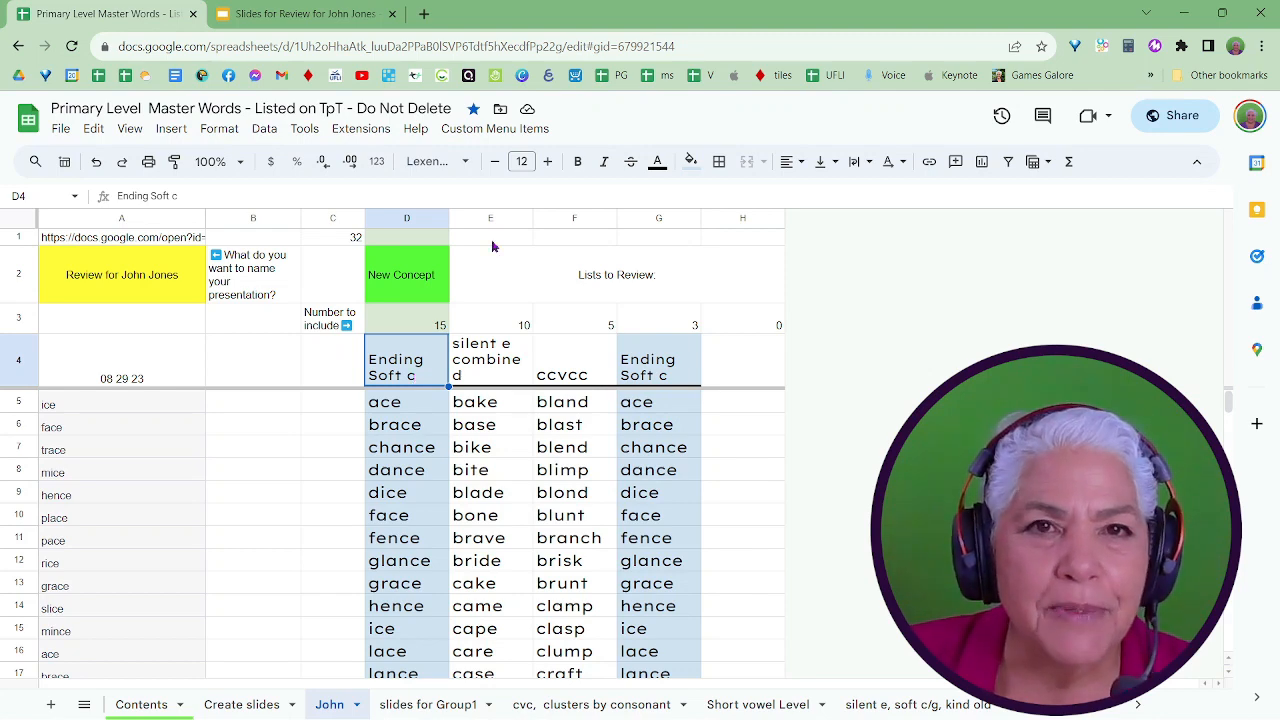
left_click(509, 133)
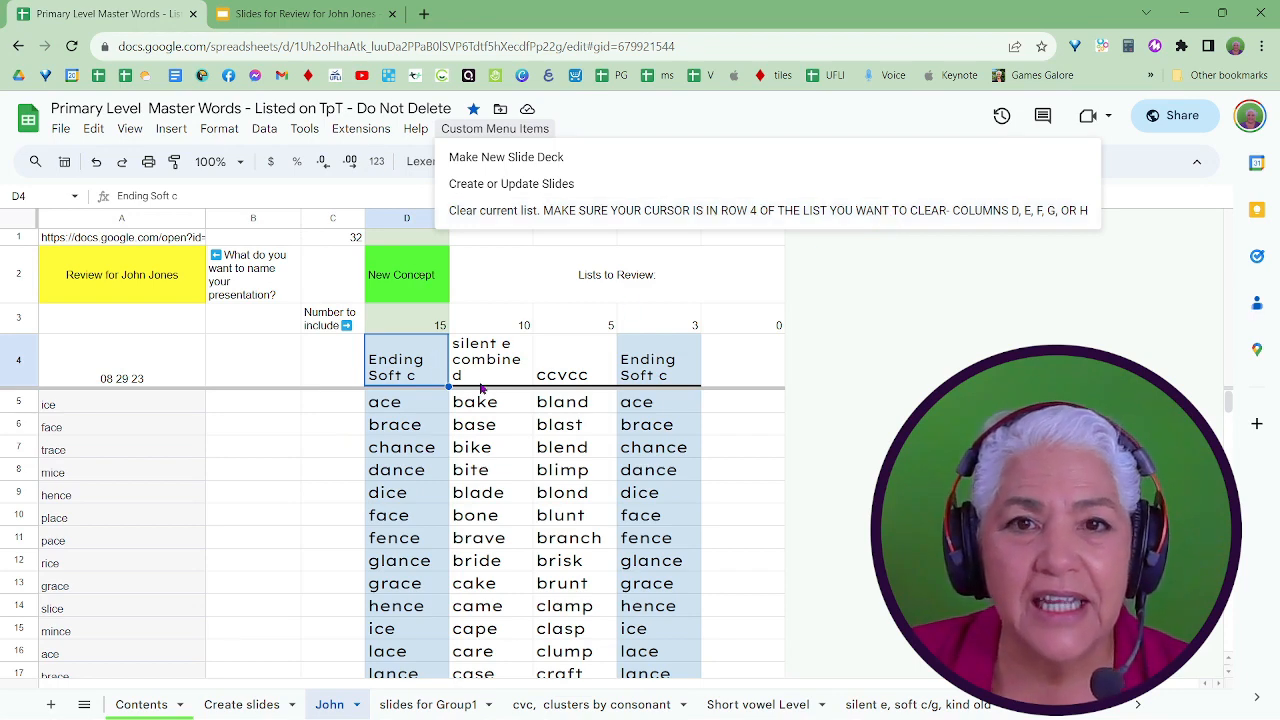
left_click(400, 376)
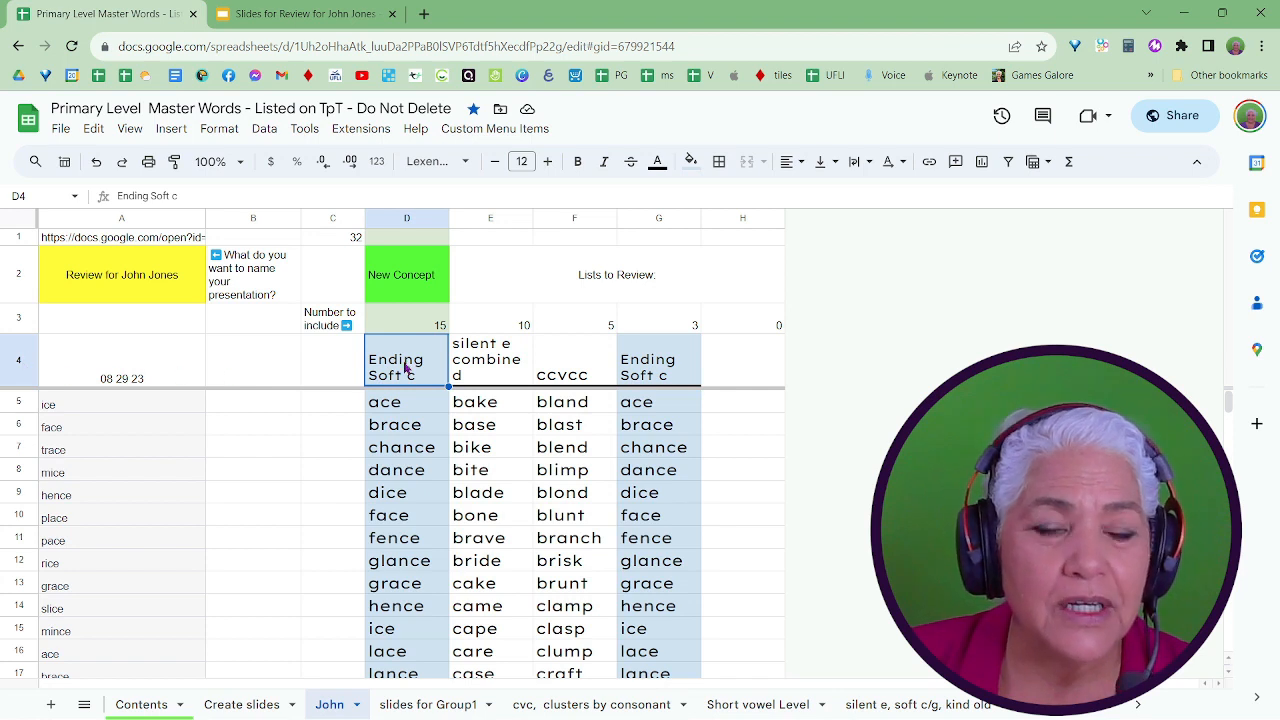
left_click(488, 130)
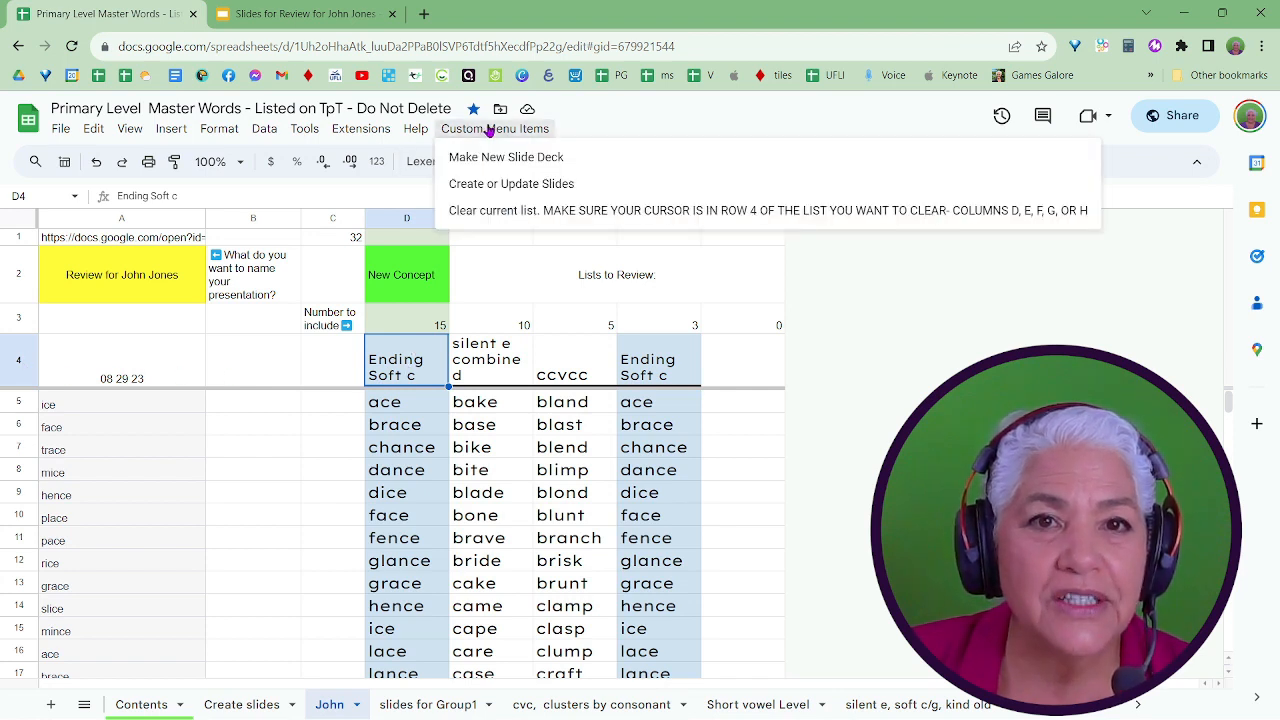
left_click(524, 211)
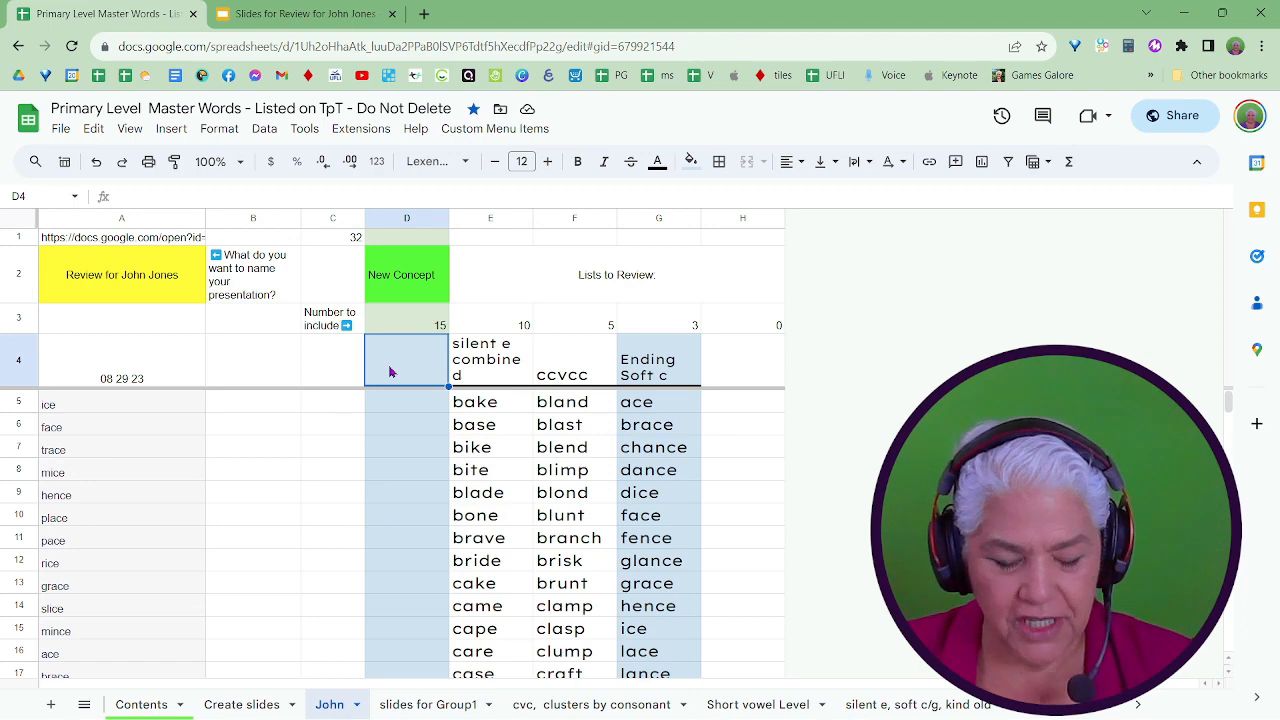
key("ctrl+v")
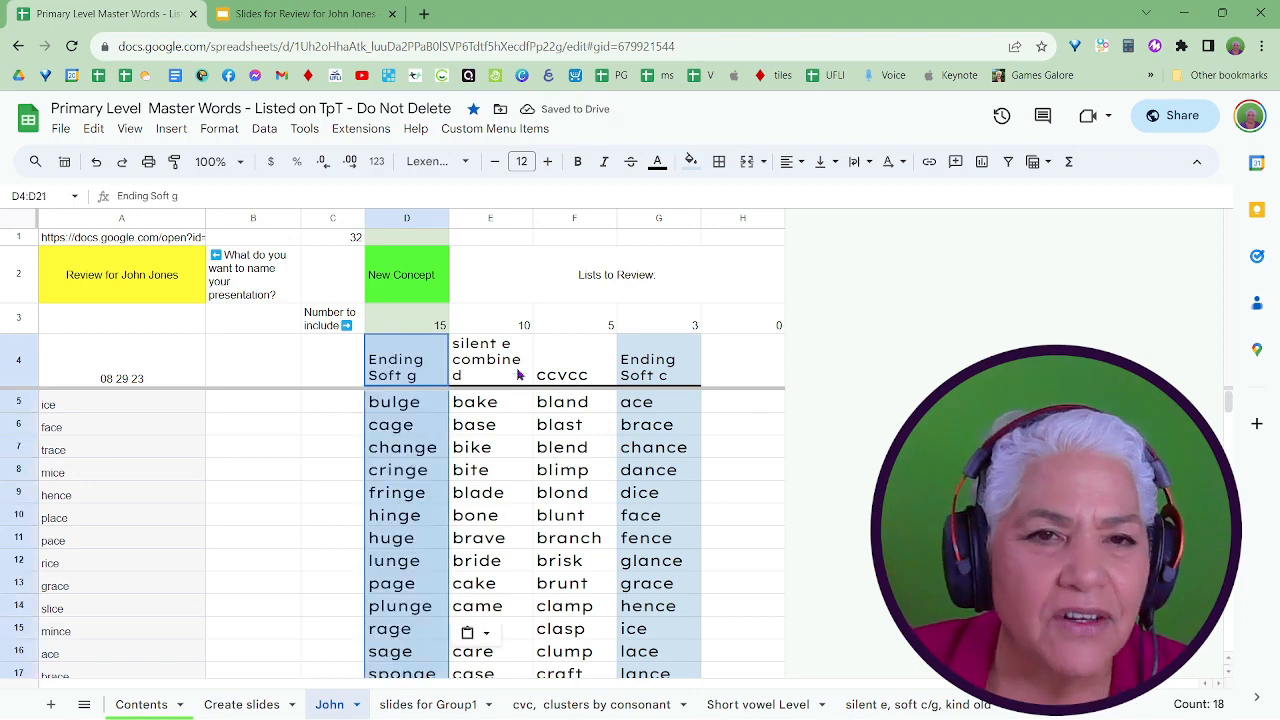
On the student's review sheet, set the number of words to include to 3 in E3, 3 in F3, 5 in G3 and 10 in D3.
left_click(521, 326)
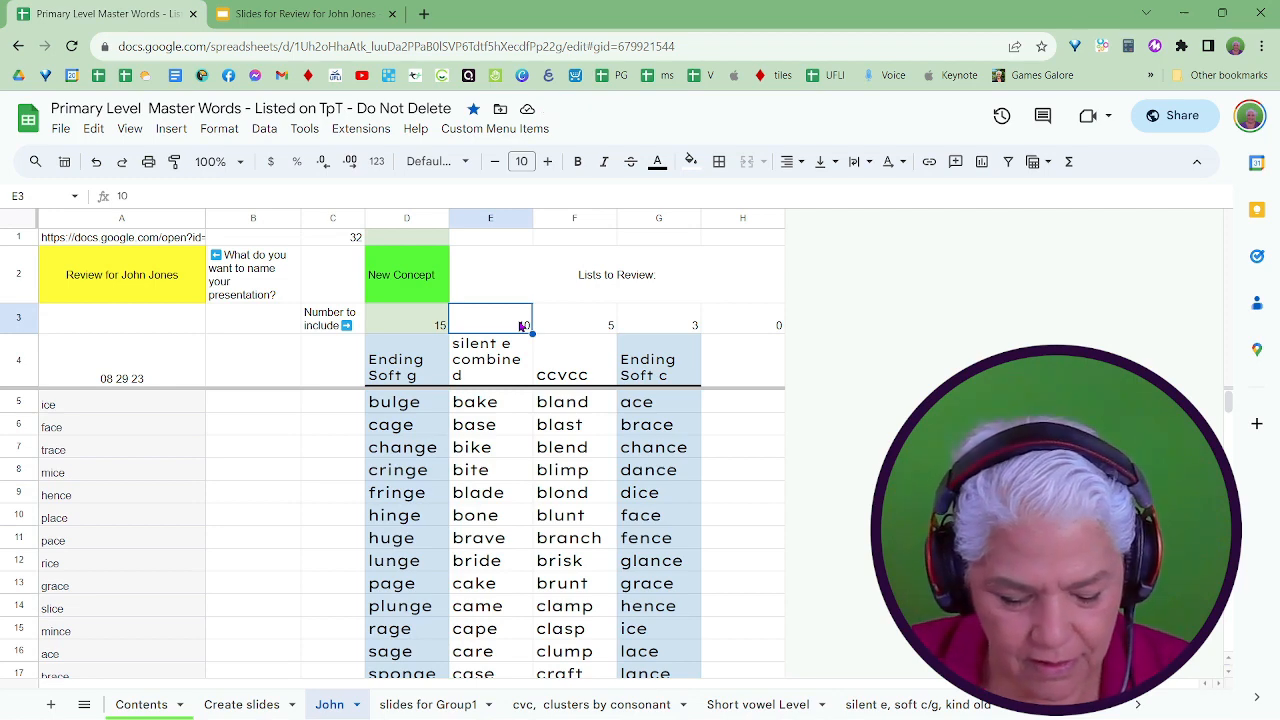
type("3")
left_click(575, 328)
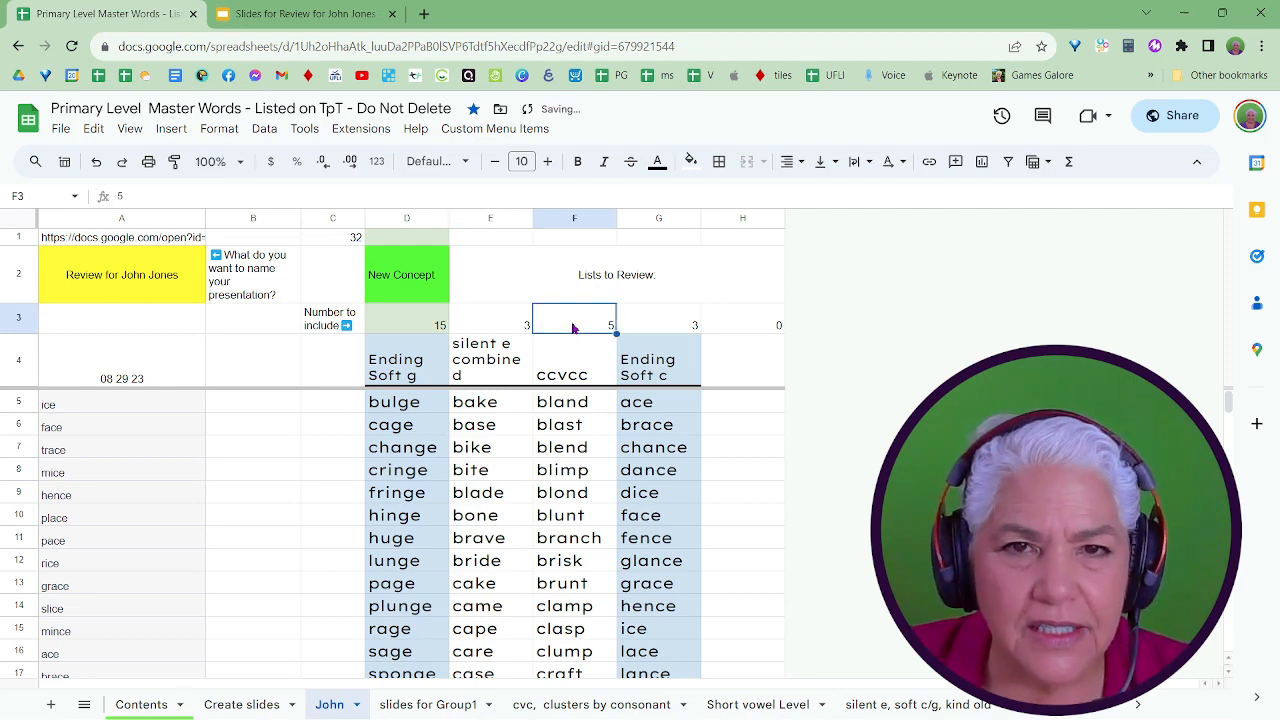
type("3")
left_click(670, 326)
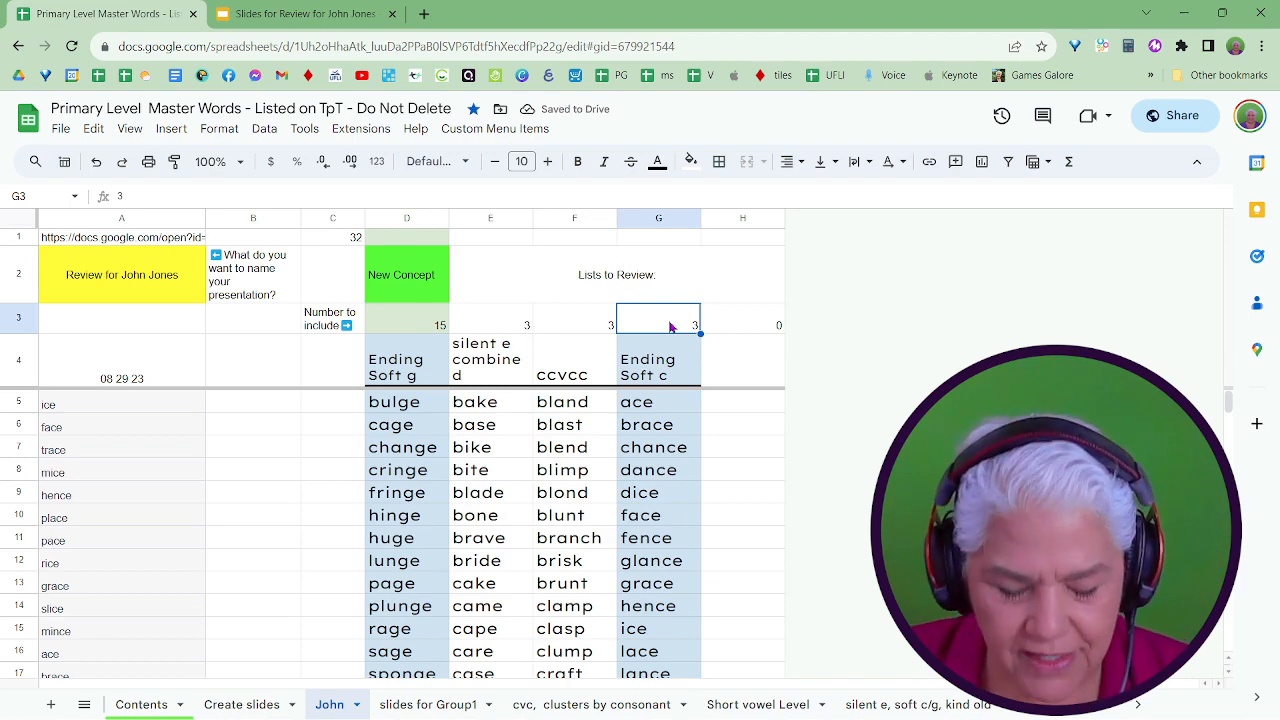
type("5")
left_click(441, 328)
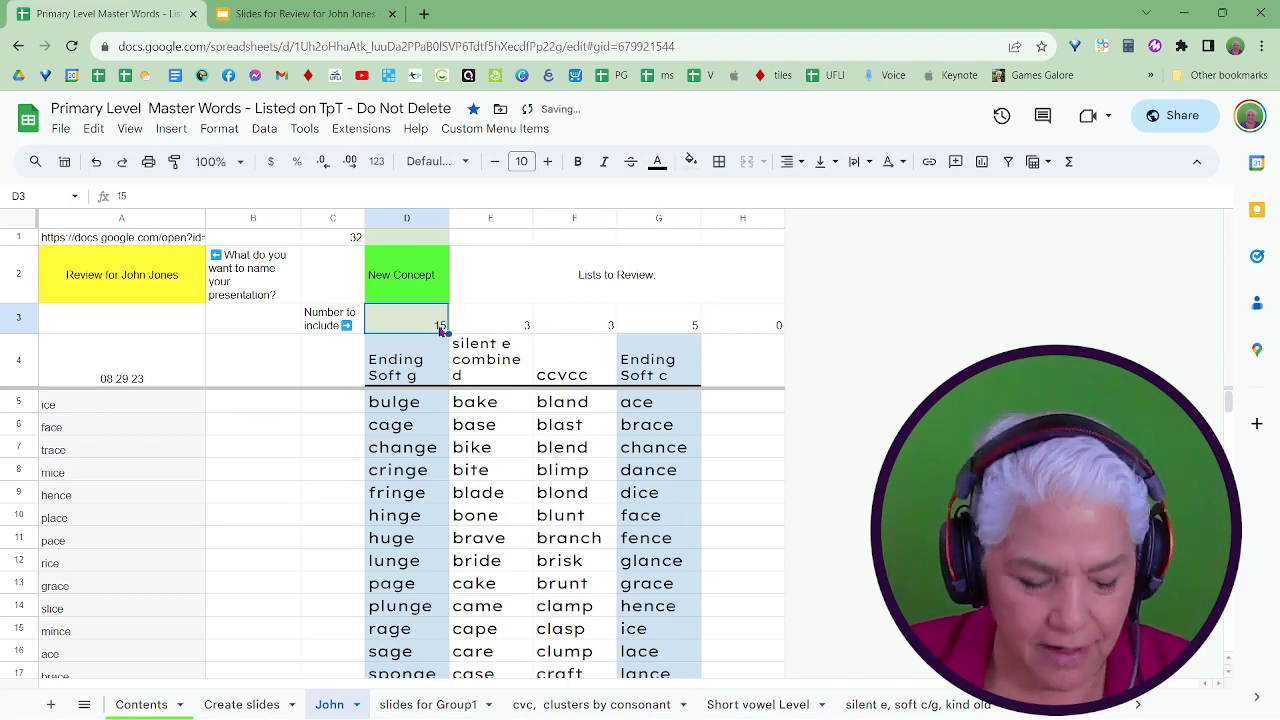
type("10")
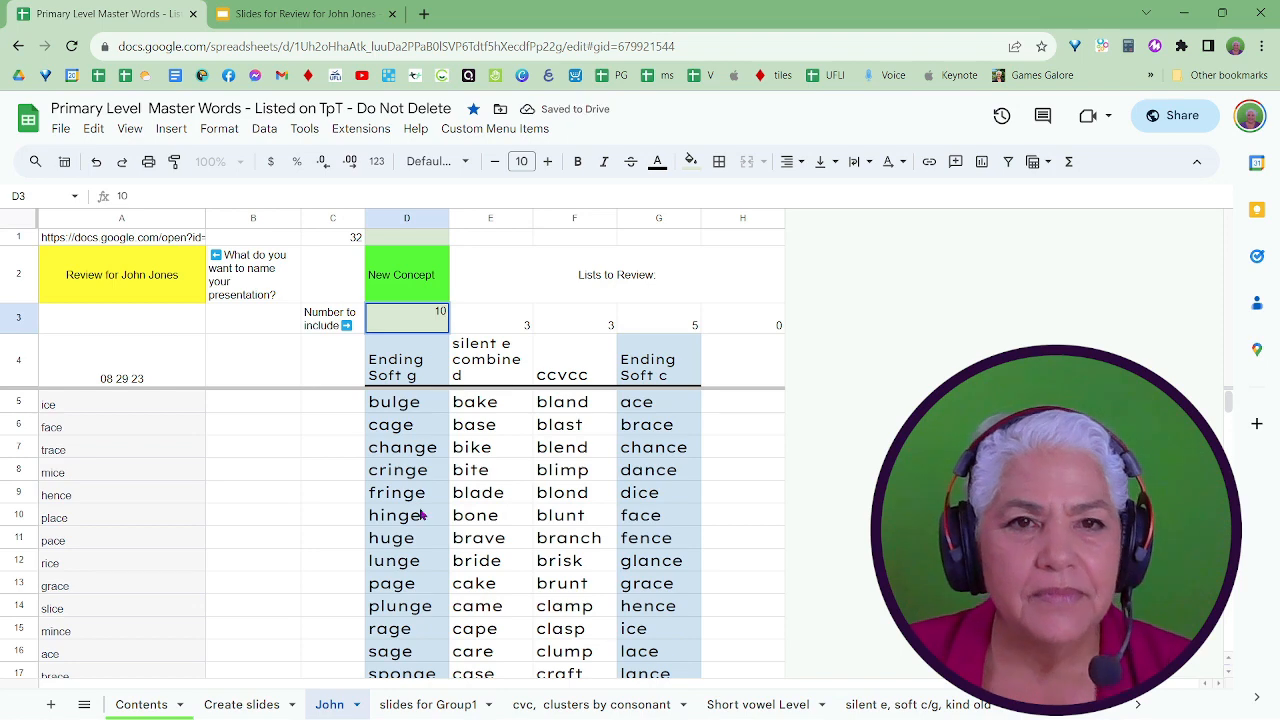
left_click(422, 514)
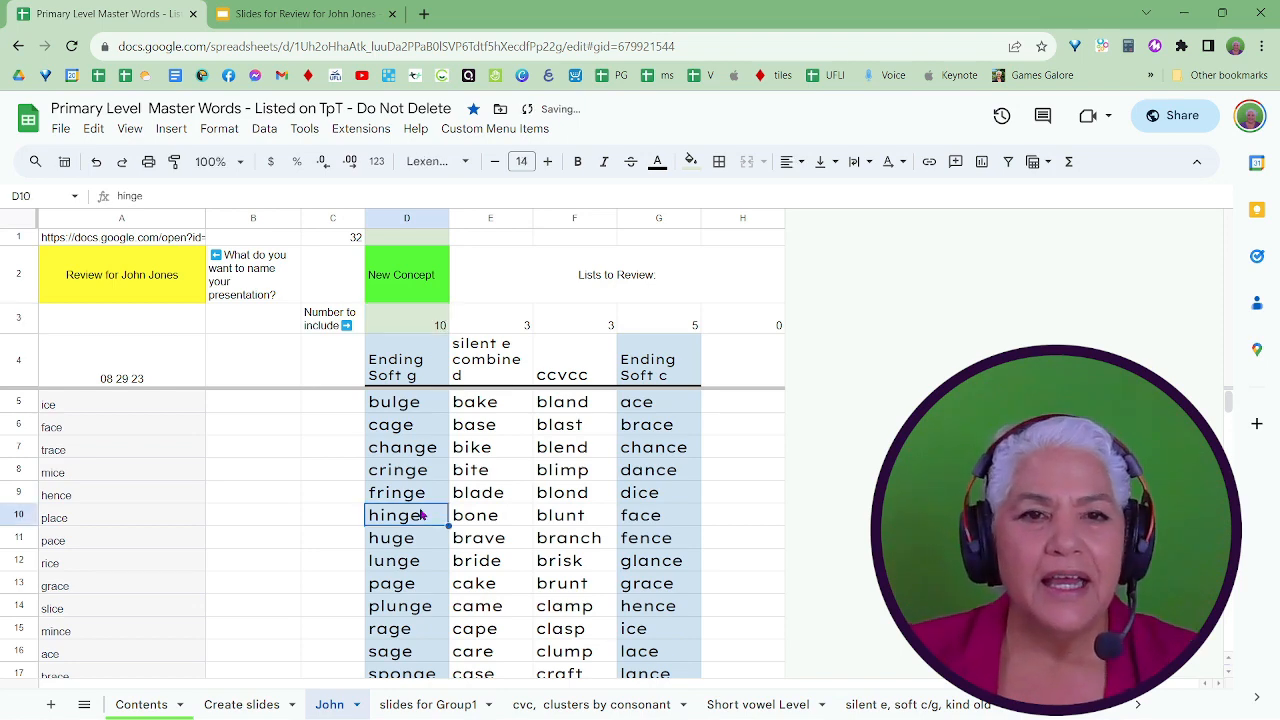
Run the custom Create or Update Slides command to update the deck with the new lists and word counts, and accept its notice.
scroll(422, 514, "down", 5)
scroll(421, 514, "up", 5)
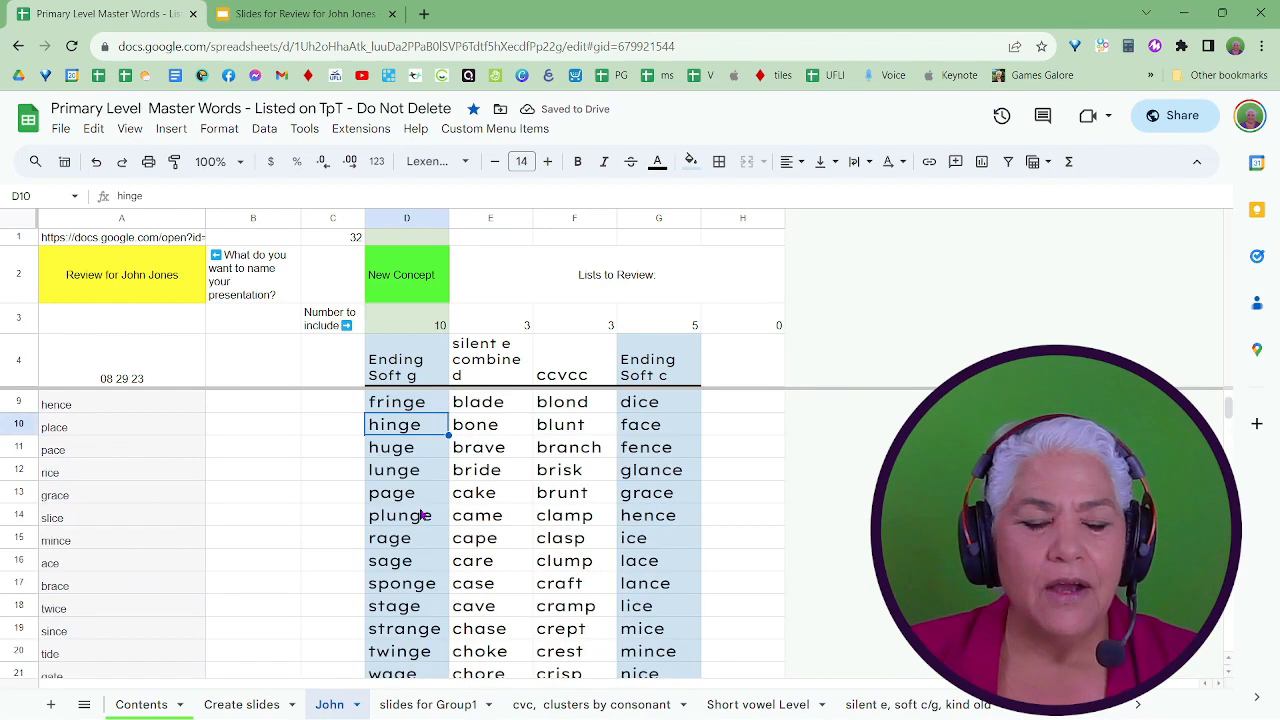
scroll(421, 514, "down", 5)
scroll(410, 500, "down", 2)
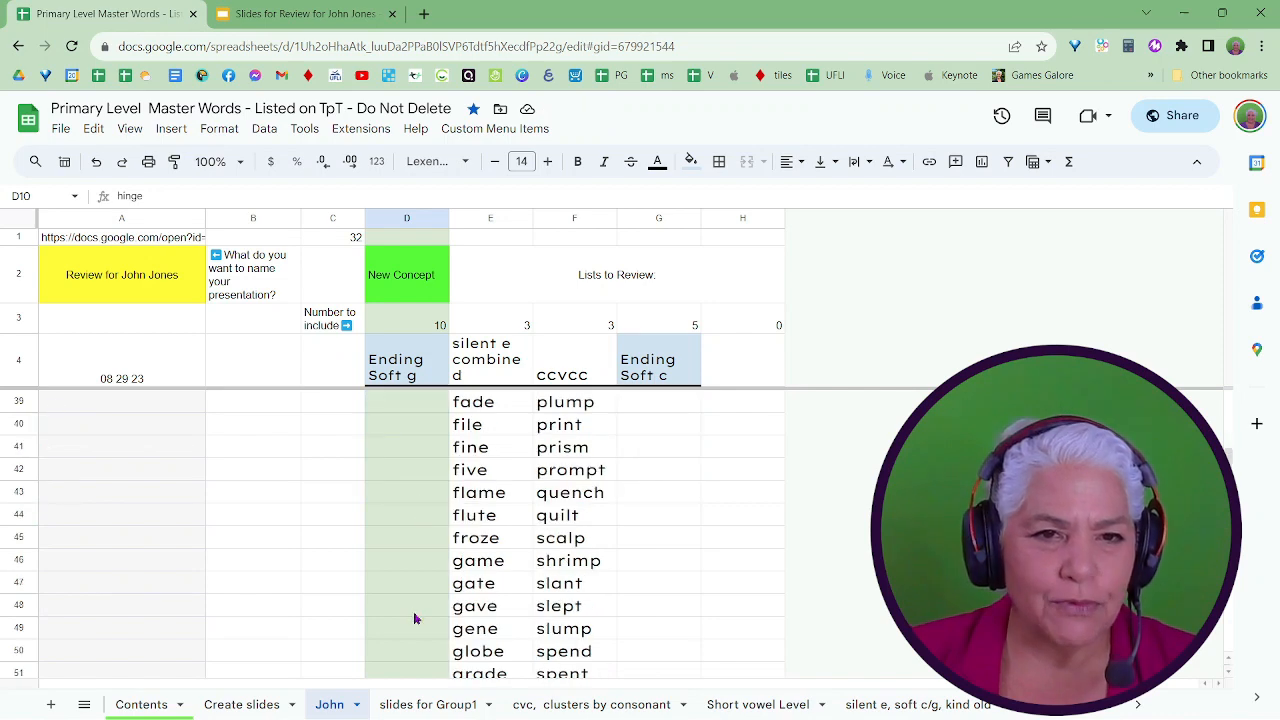
scroll(417, 610, "down", 4)
scroll(417, 605, "up", 3)
scroll(417, 604, "up", 3)
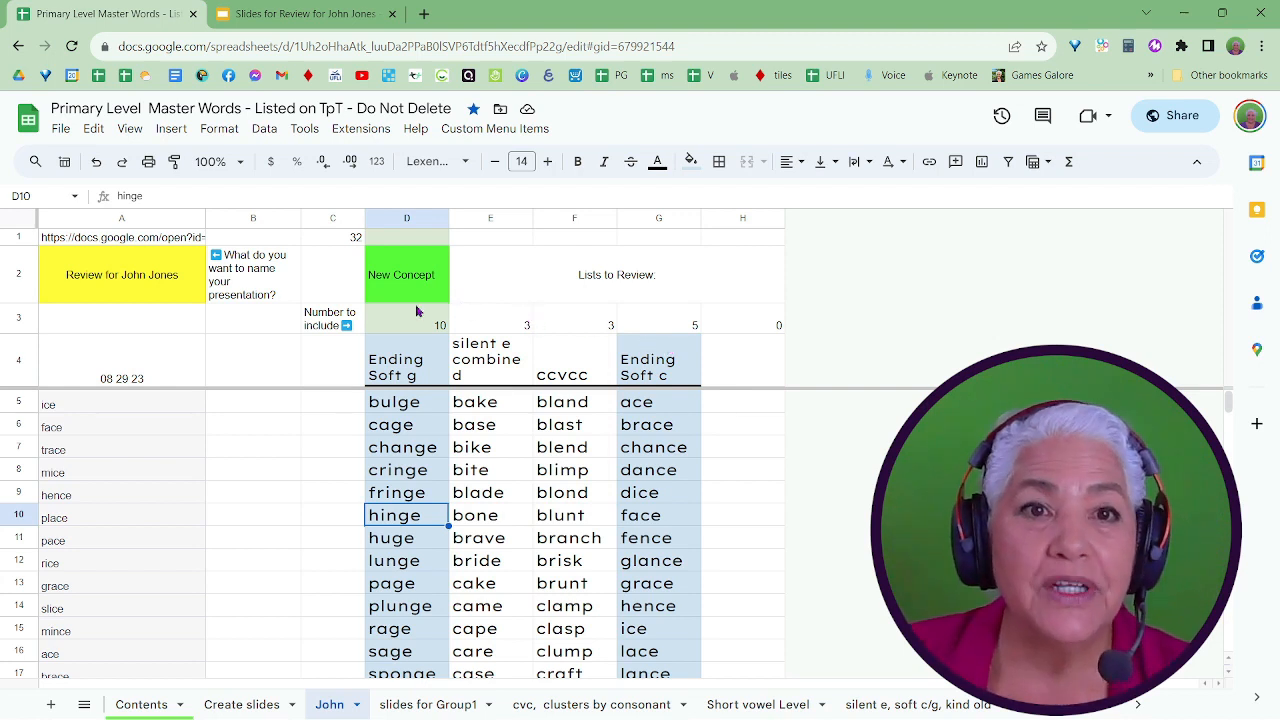
left_click(485, 130)
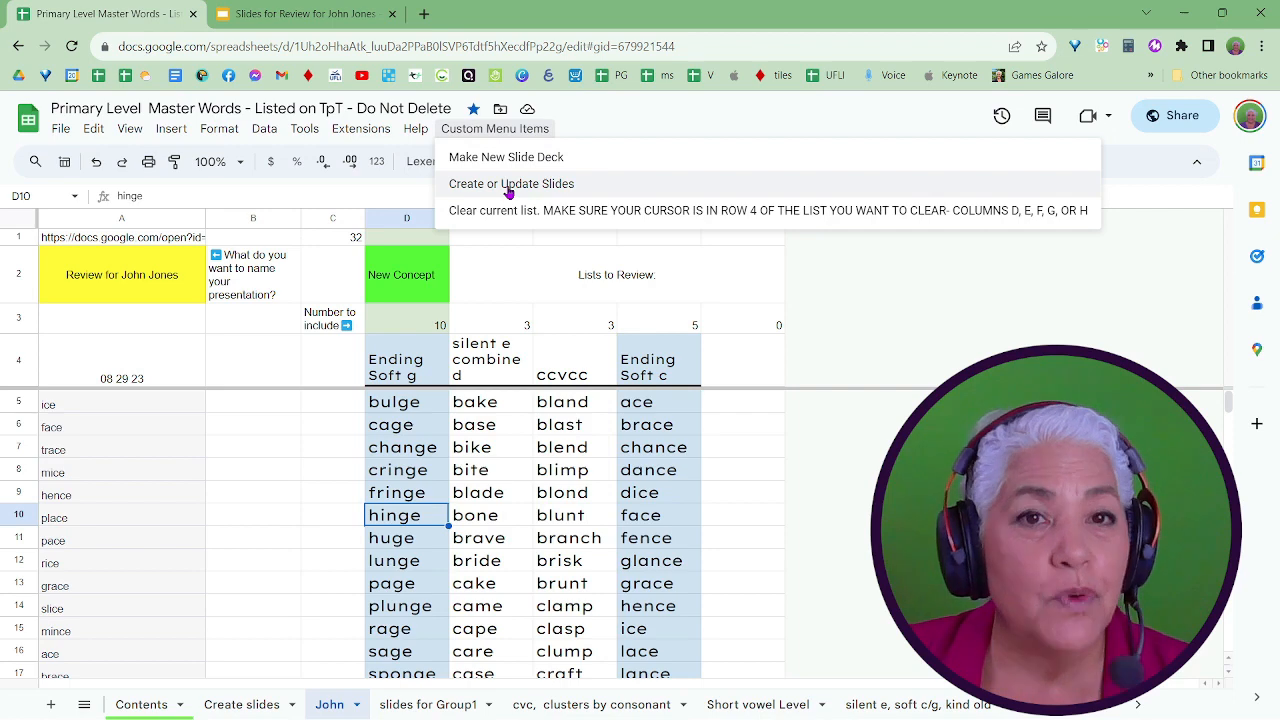
left_click(509, 184)
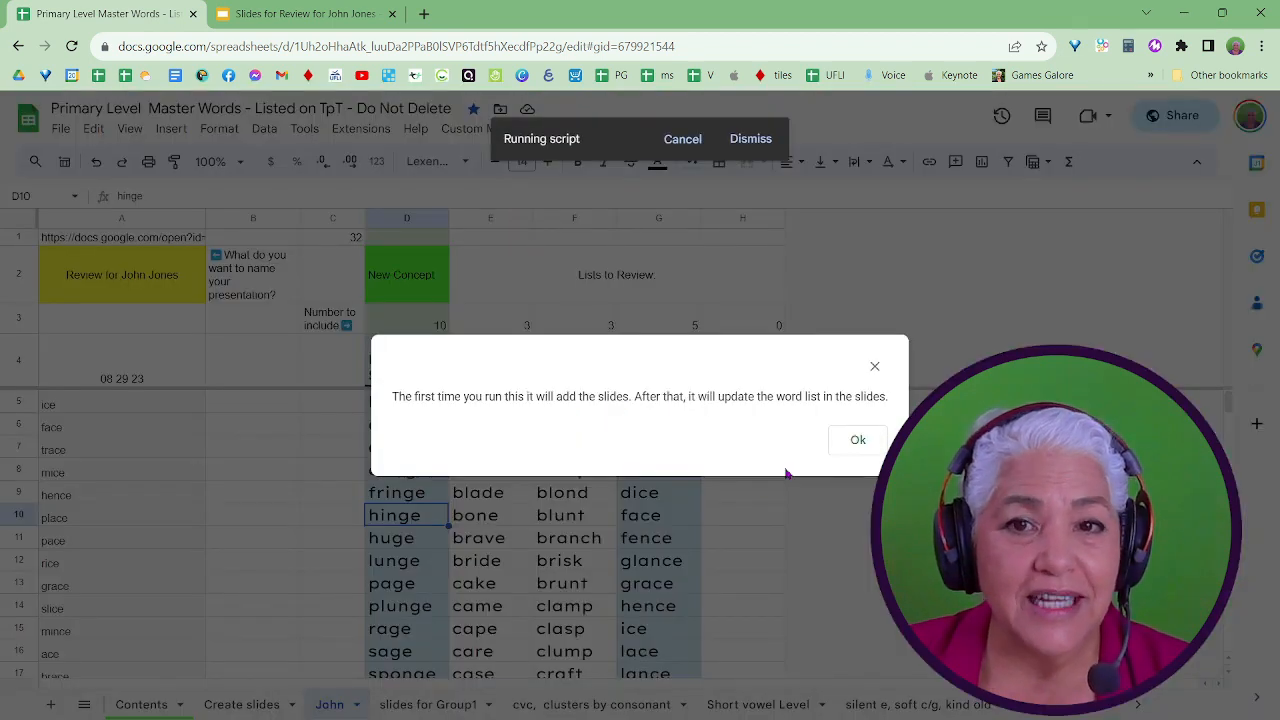
left_click(858, 442)
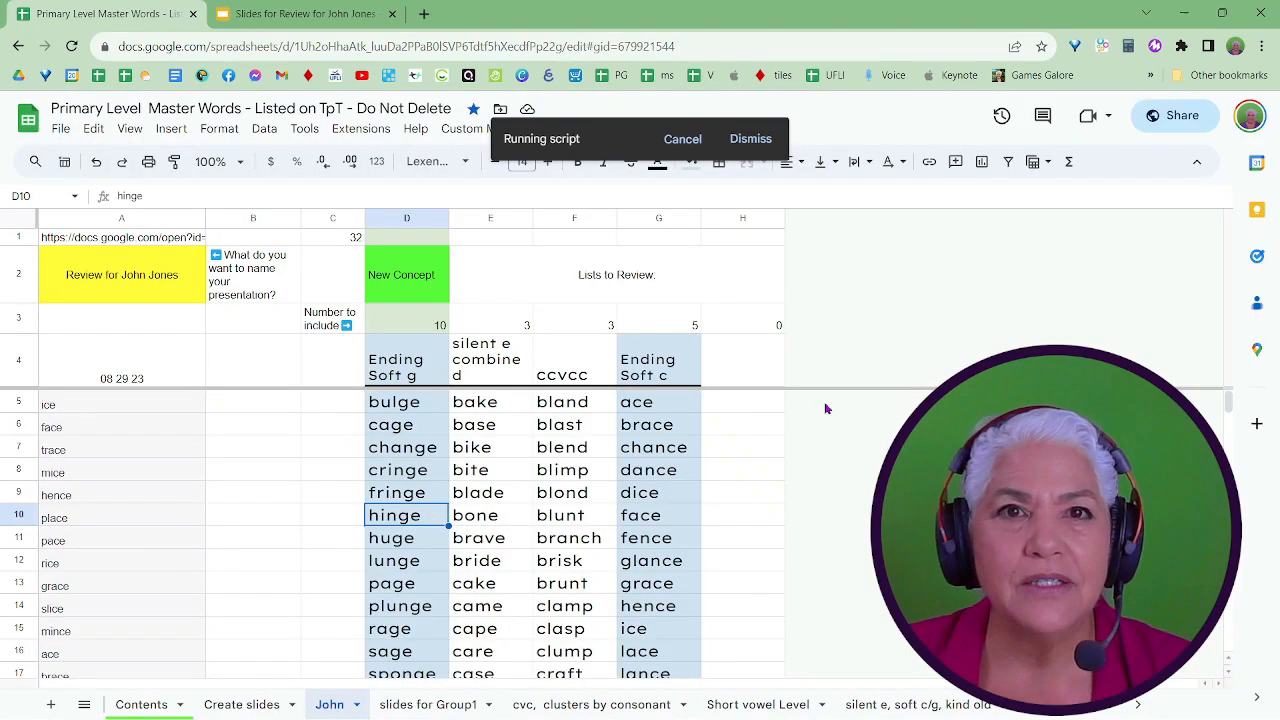
Switch to the student's Google Slides deck, close the theme editor and look through the updated word slides.
left_click(344, 16)
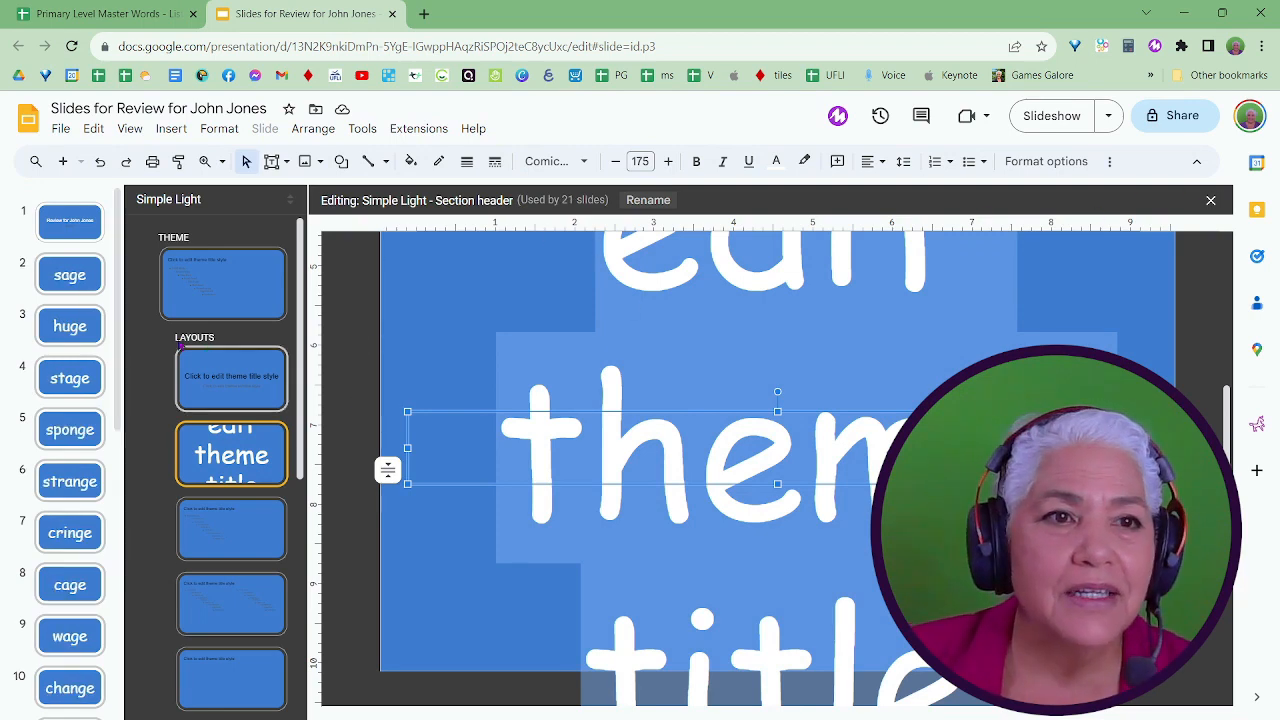
left_click(1210, 201)
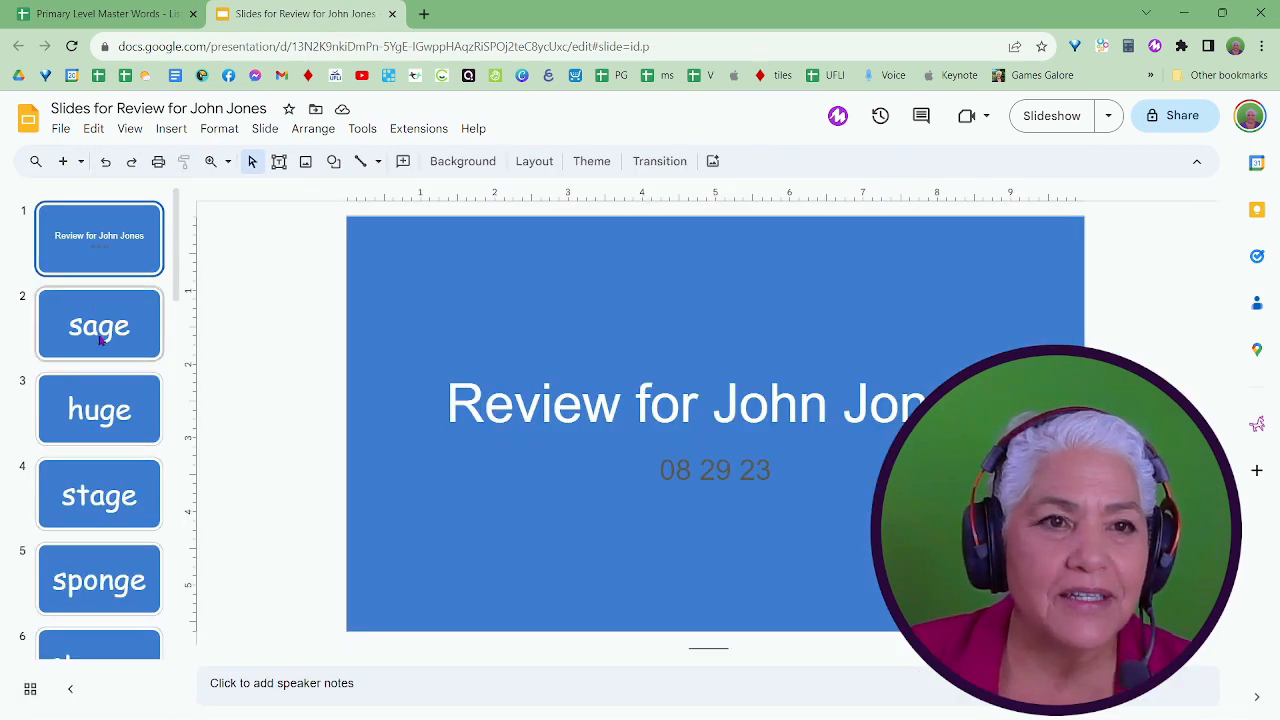
scroll(112, 544, "down", 12)
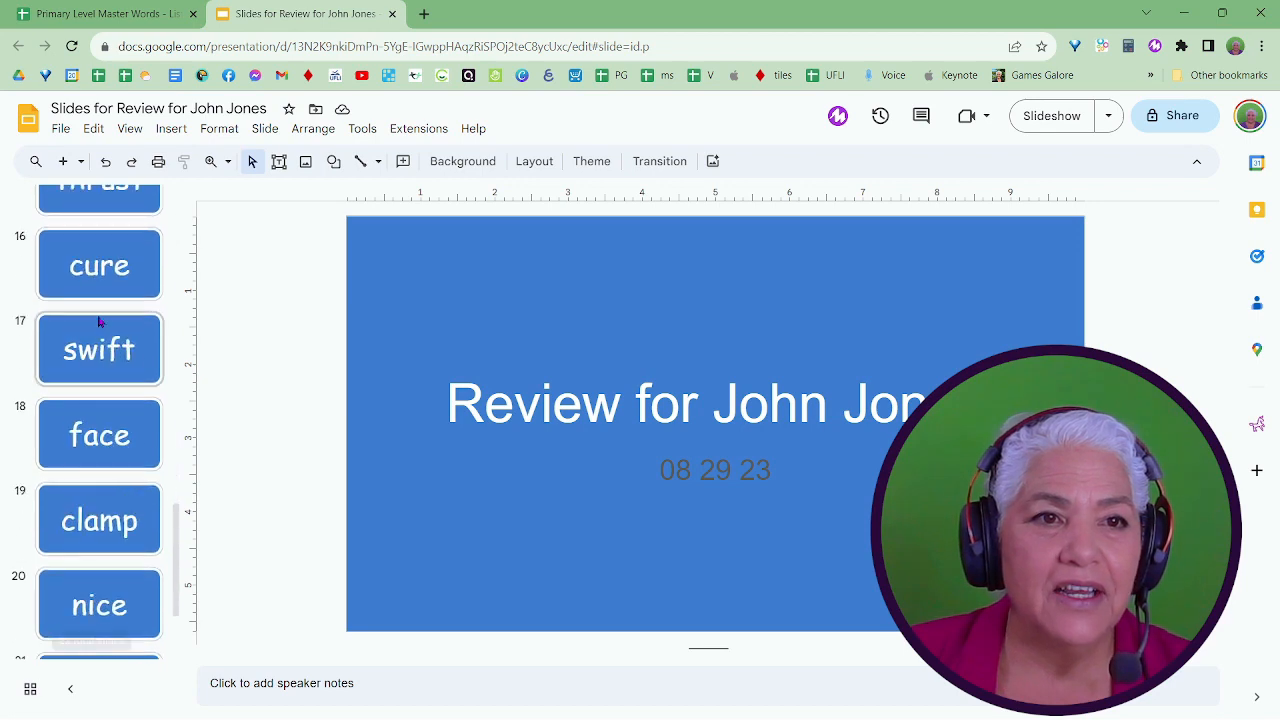
scroll(100, 337, "down", 2)
scroll(100, 424, "up", 15)
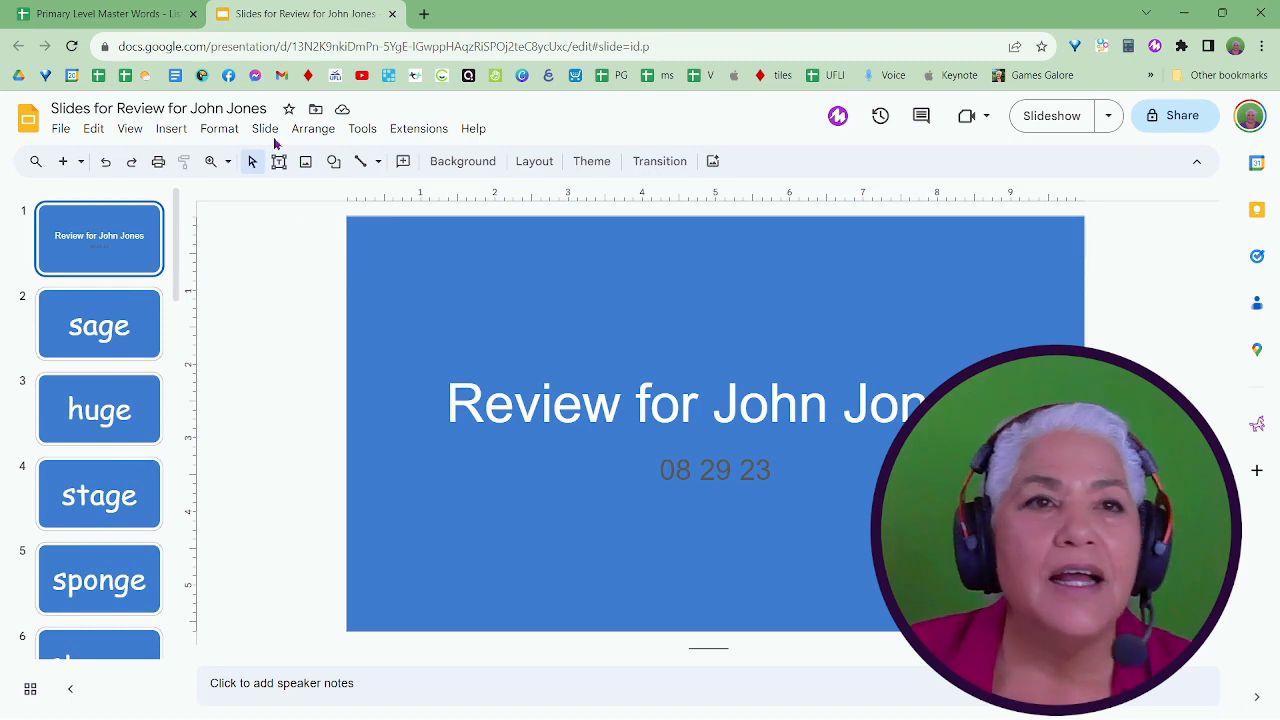
Back in the Google Sheets word list, delete the words change (D7) and strange (D19) from the Ending Soft g list.
left_click(117, 15)
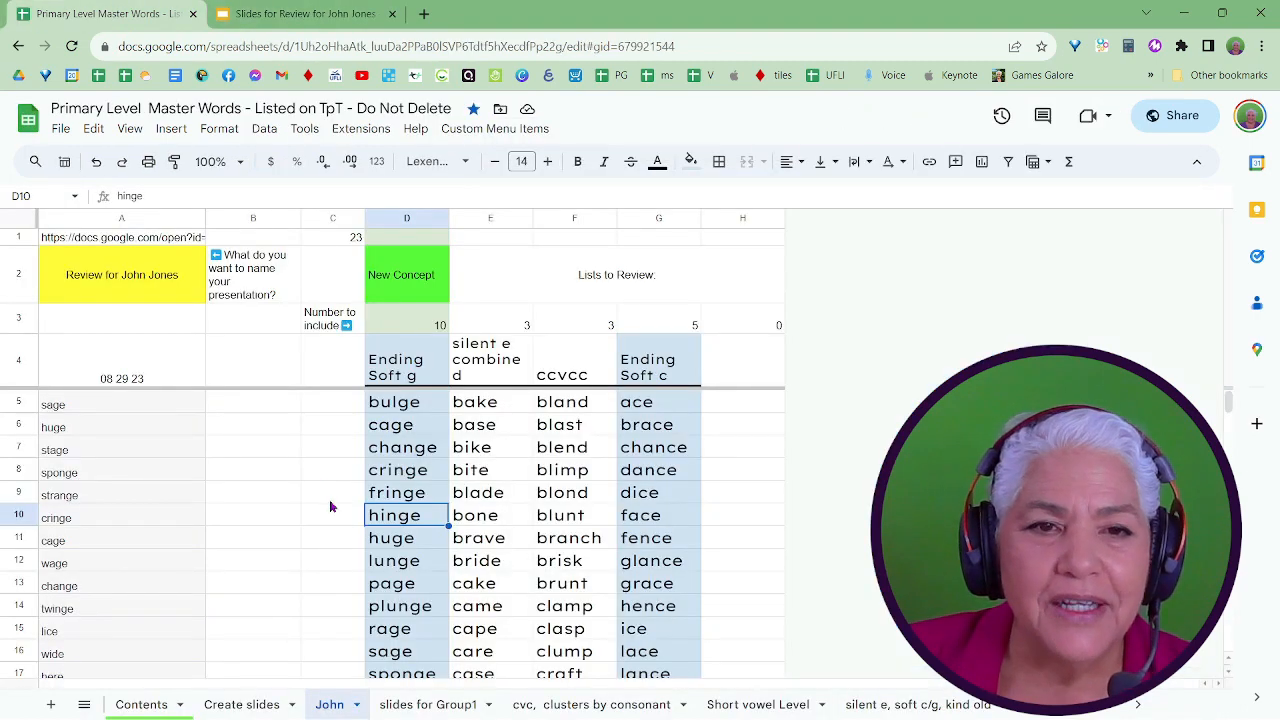
scroll(368, 497, "down", 1)
scroll(370, 497, "down", 2)
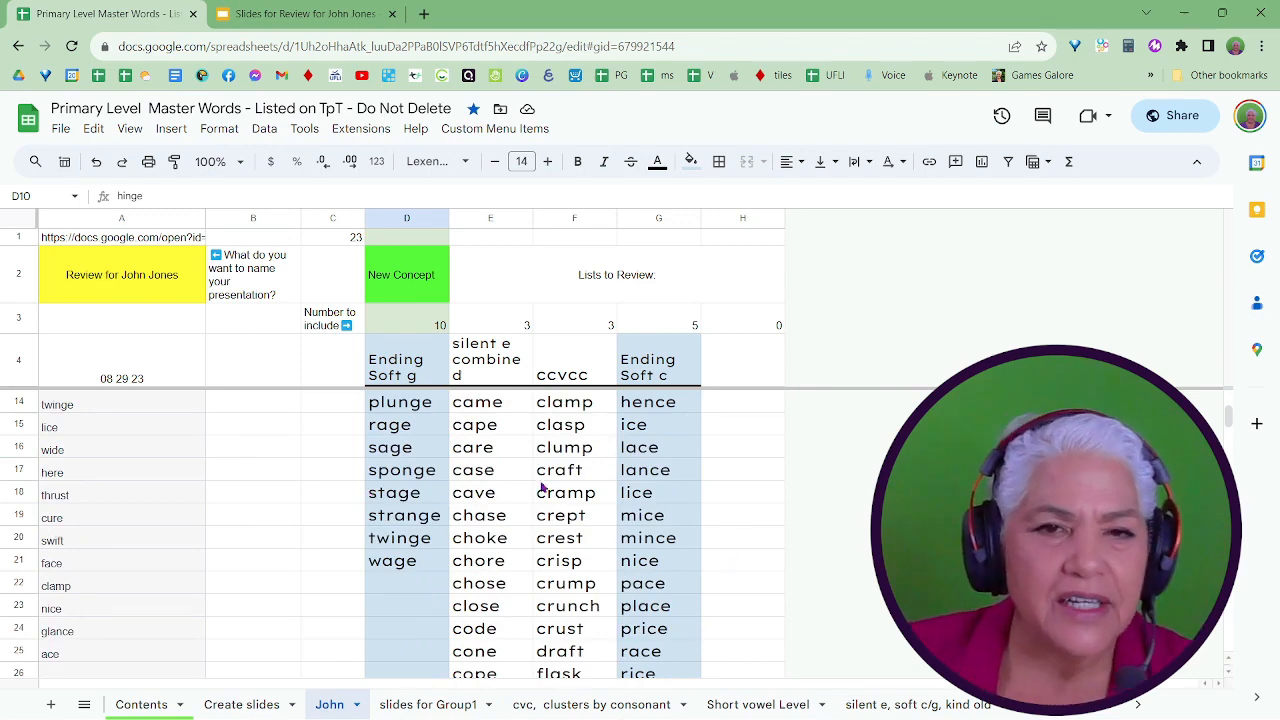
scroll(400, 556, "up", 3)
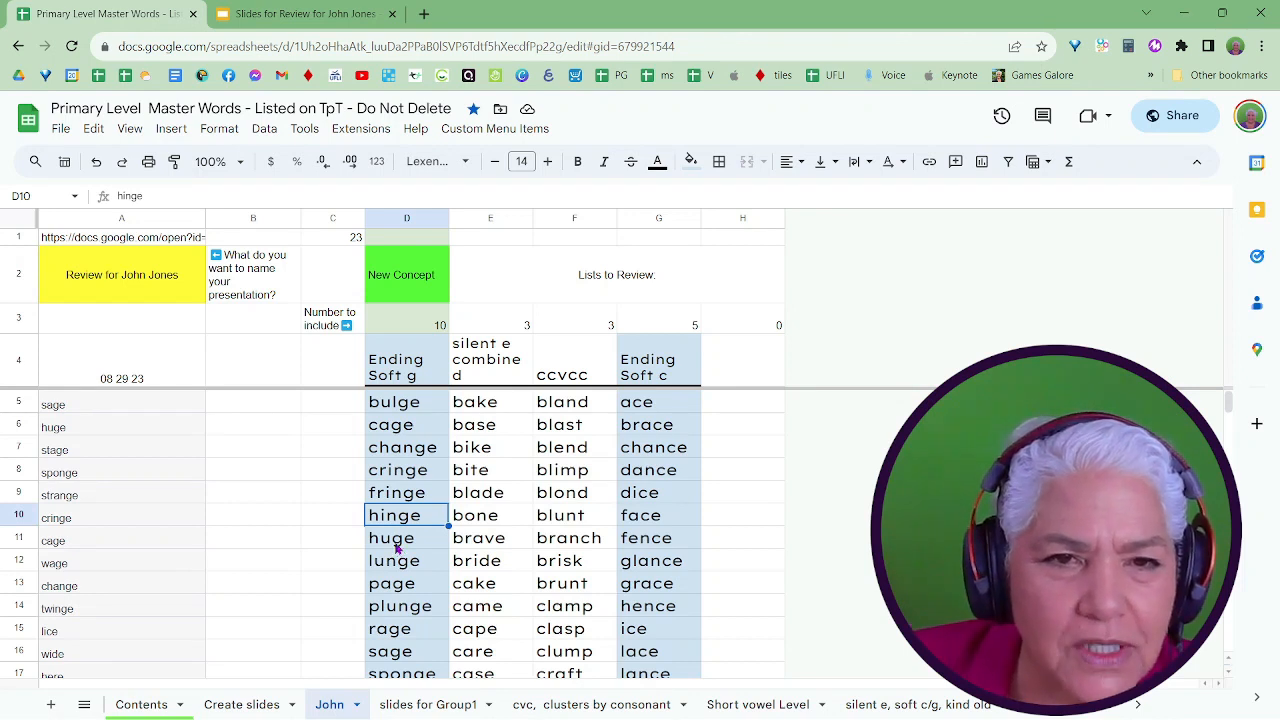
left_click(410, 452)
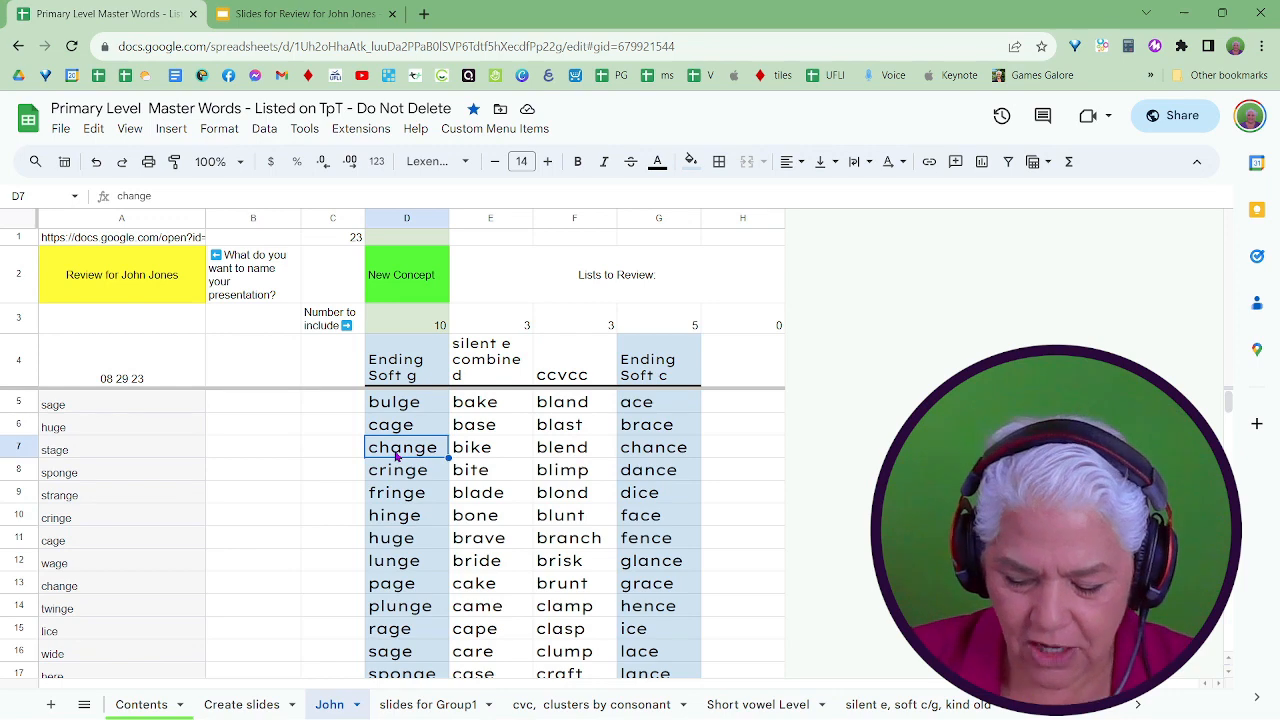
key("Delete")
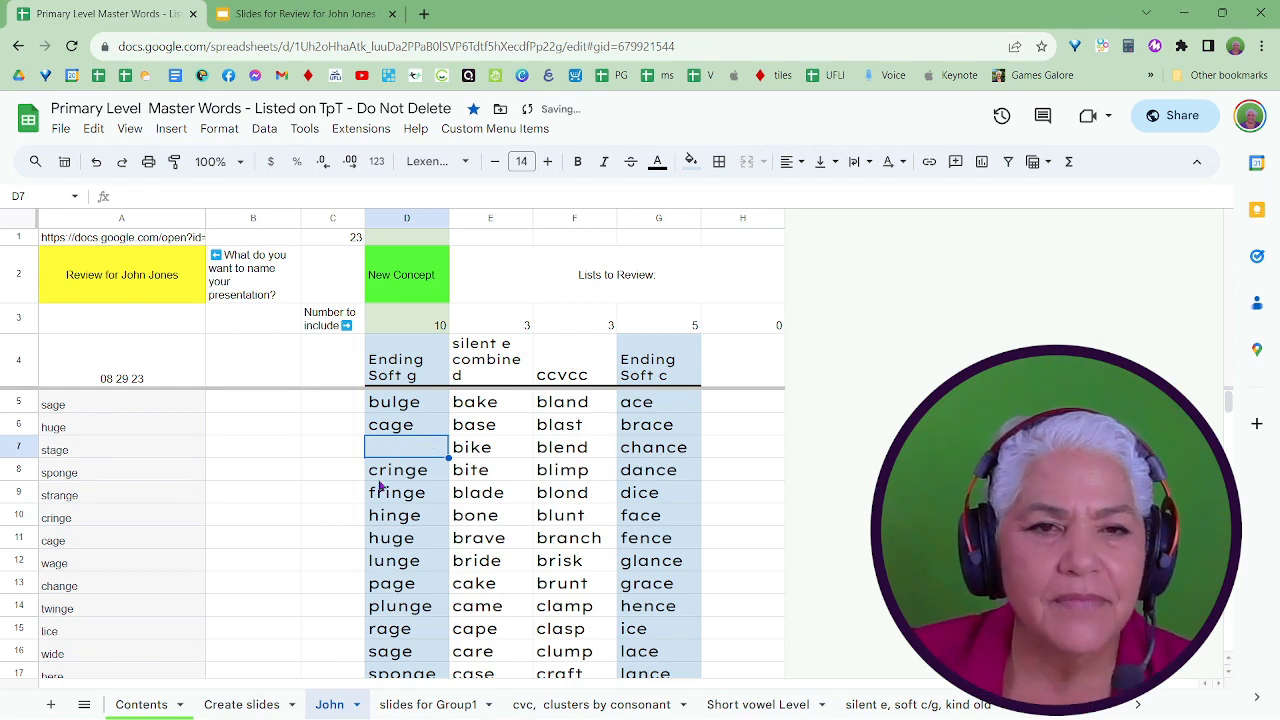
scroll(412, 534, "down", 1)
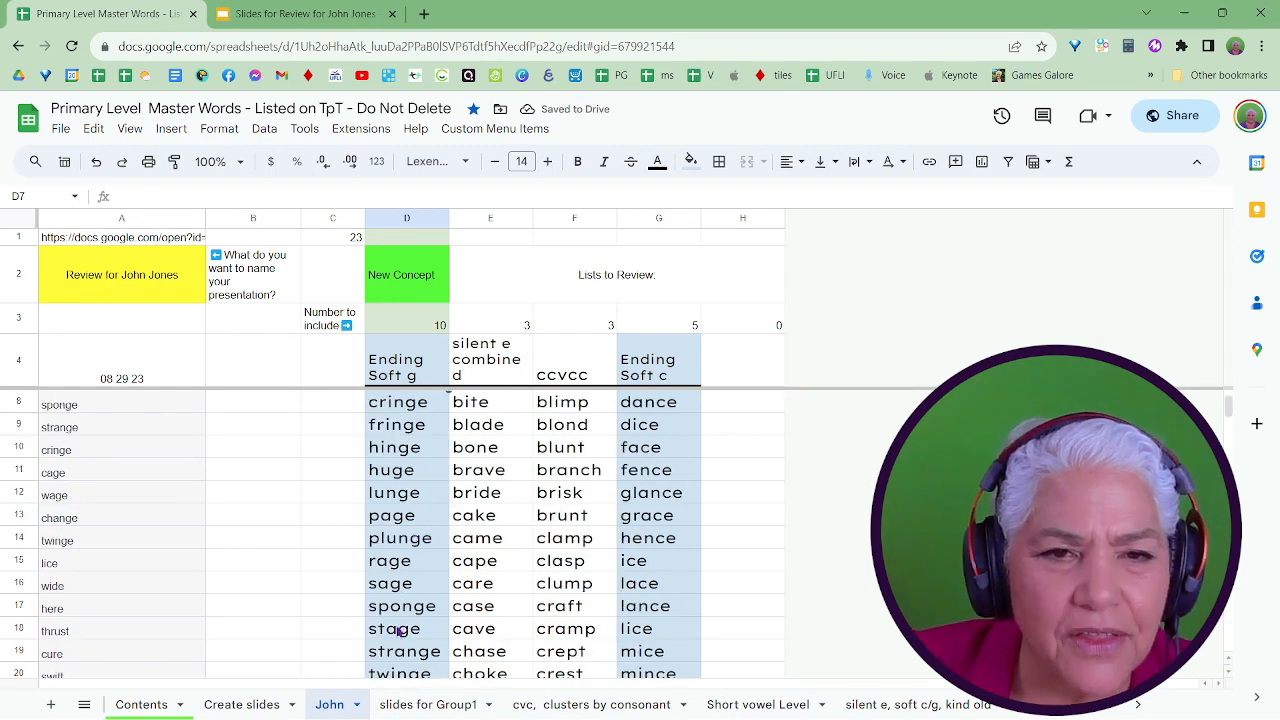
scroll(414, 592, "down", 1)
left_click(417, 591)
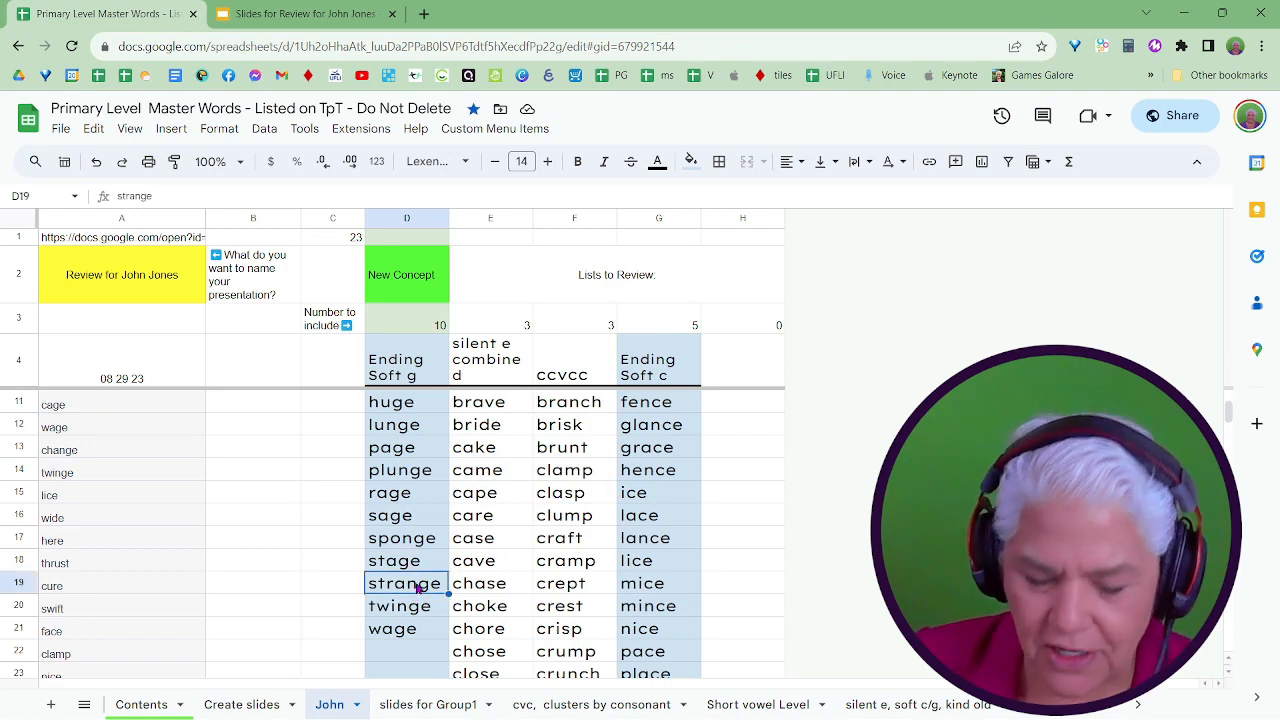
key("Delete")
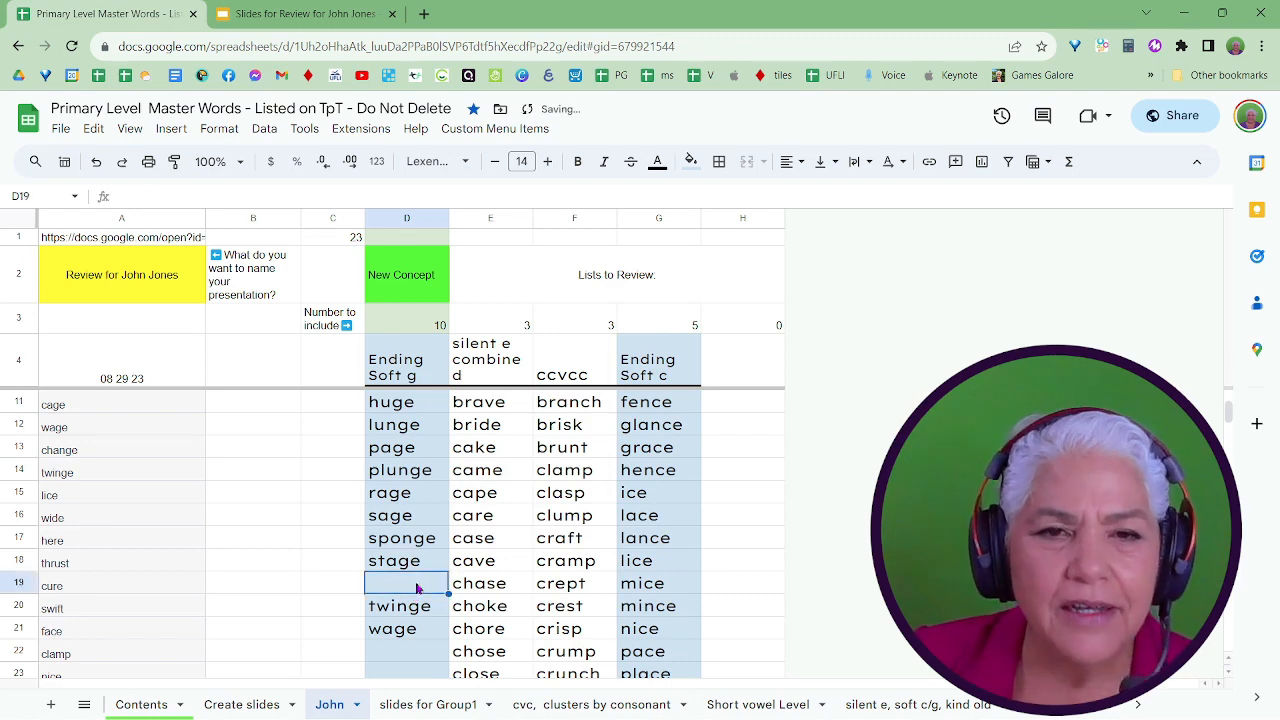
scroll(414, 590, "up", 2)
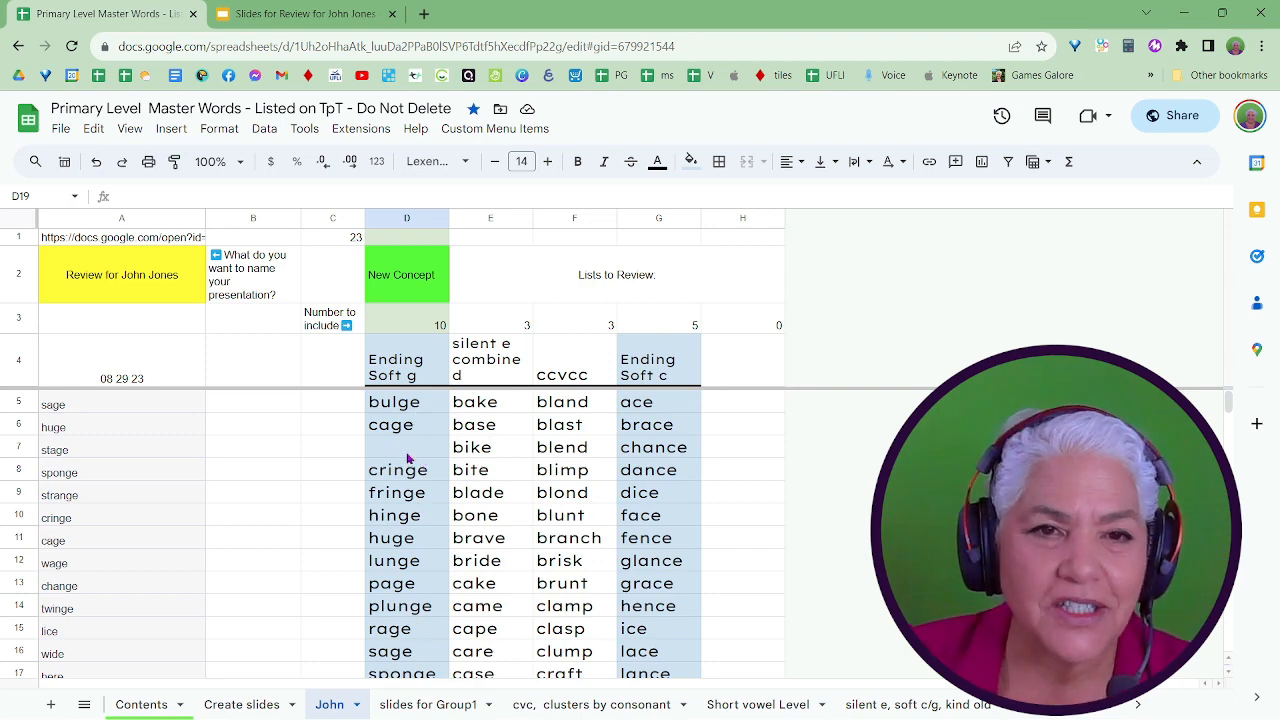
Run Create or Update Slides again to regenerate the slides from the shortened Ending Soft g list, and accept its notice.
scroll(408, 458, "down", 4)
scroll(407, 461, "up", 4)
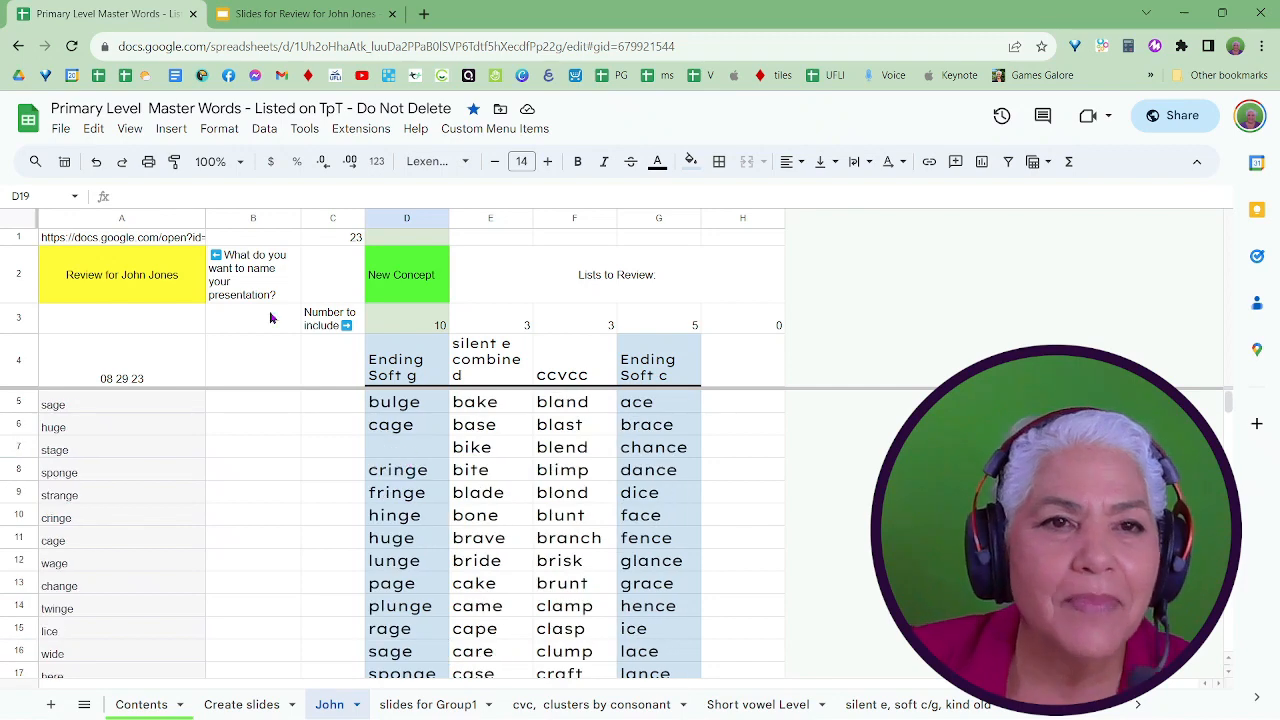
left_click(500, 130)
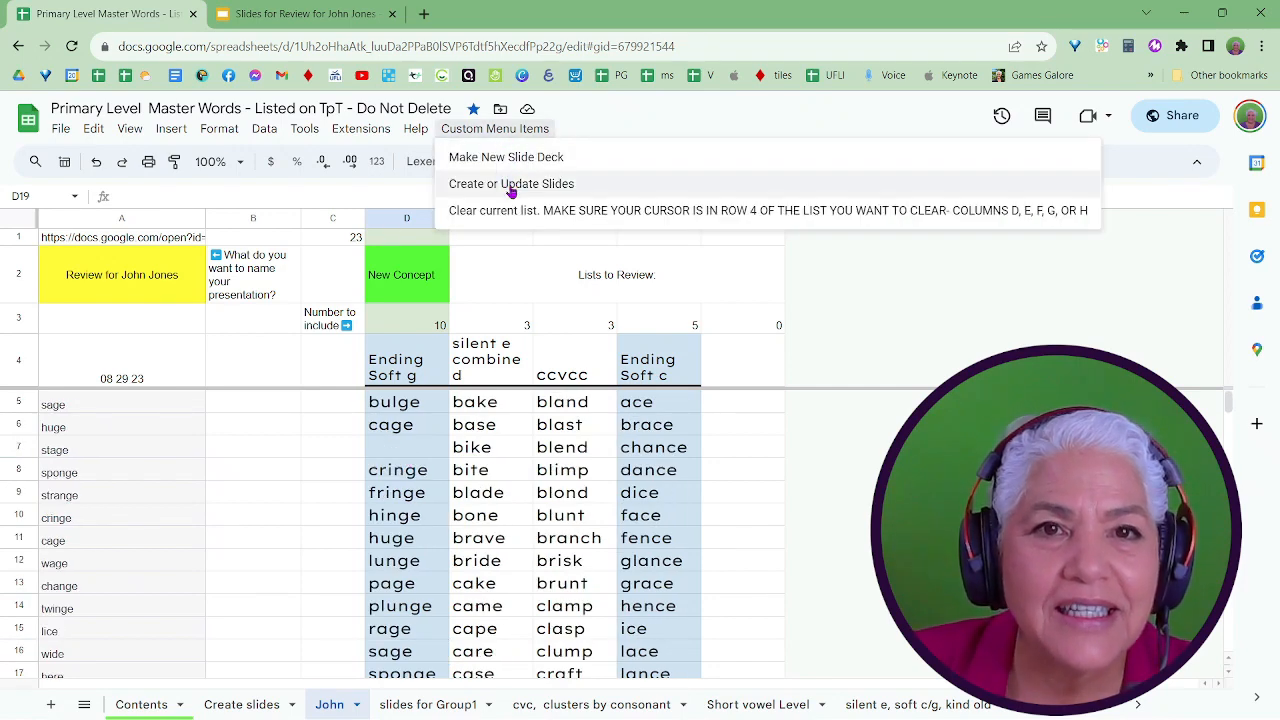
left_click(511, 188)
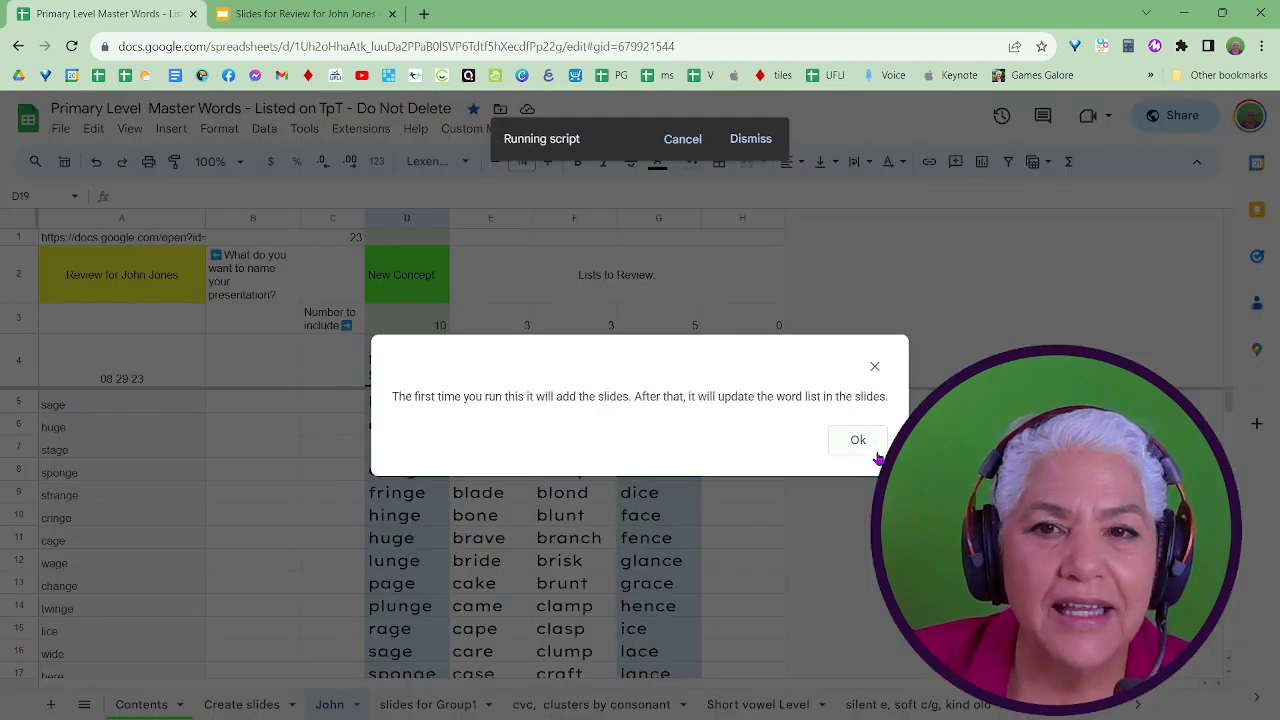
left_click(873, 452)
Switch to the Google Slides deck and look through the regenerated word slides from first to last.
left_click(316, 16)
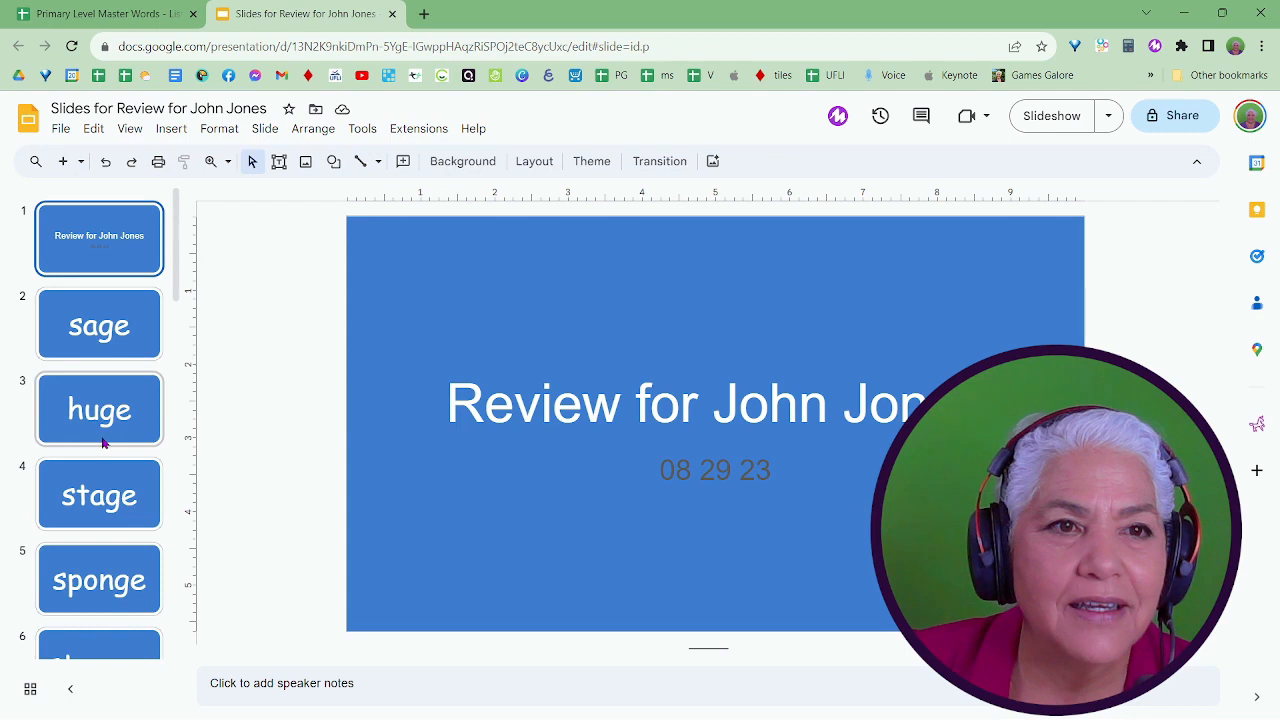
scroll(110, 435, "down", 6)
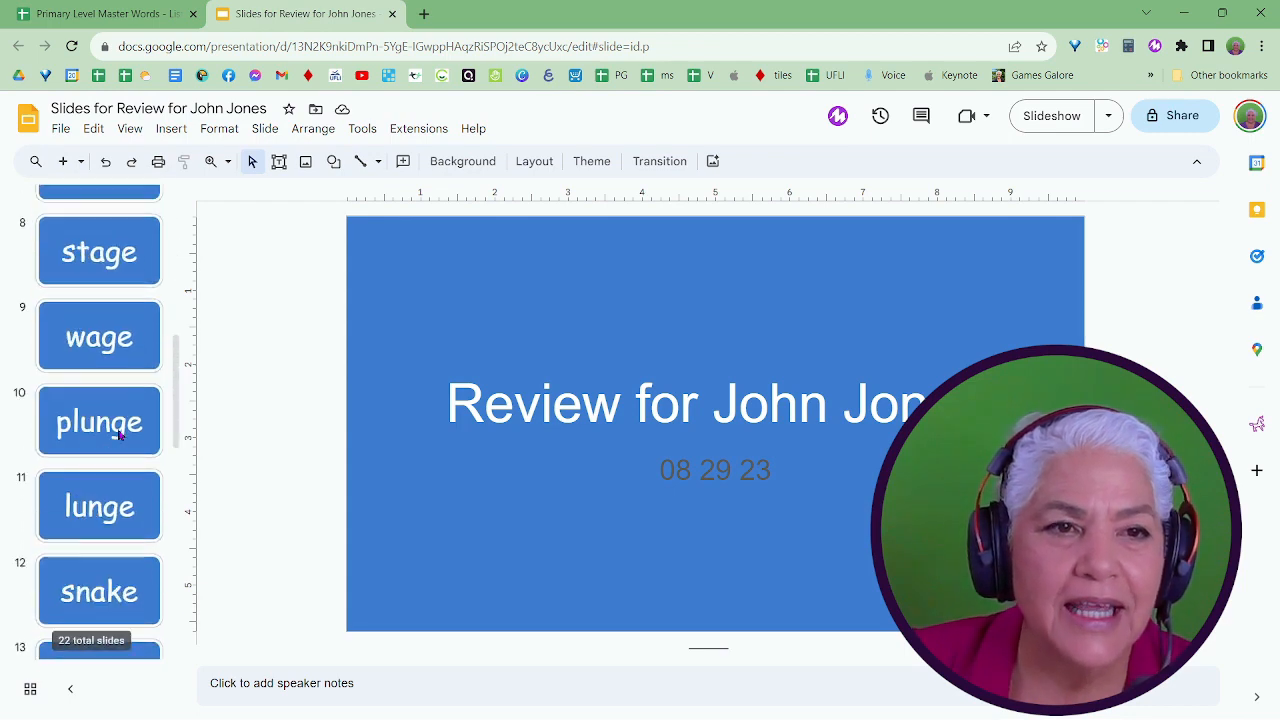
scroll(118, 432, "down", 8)
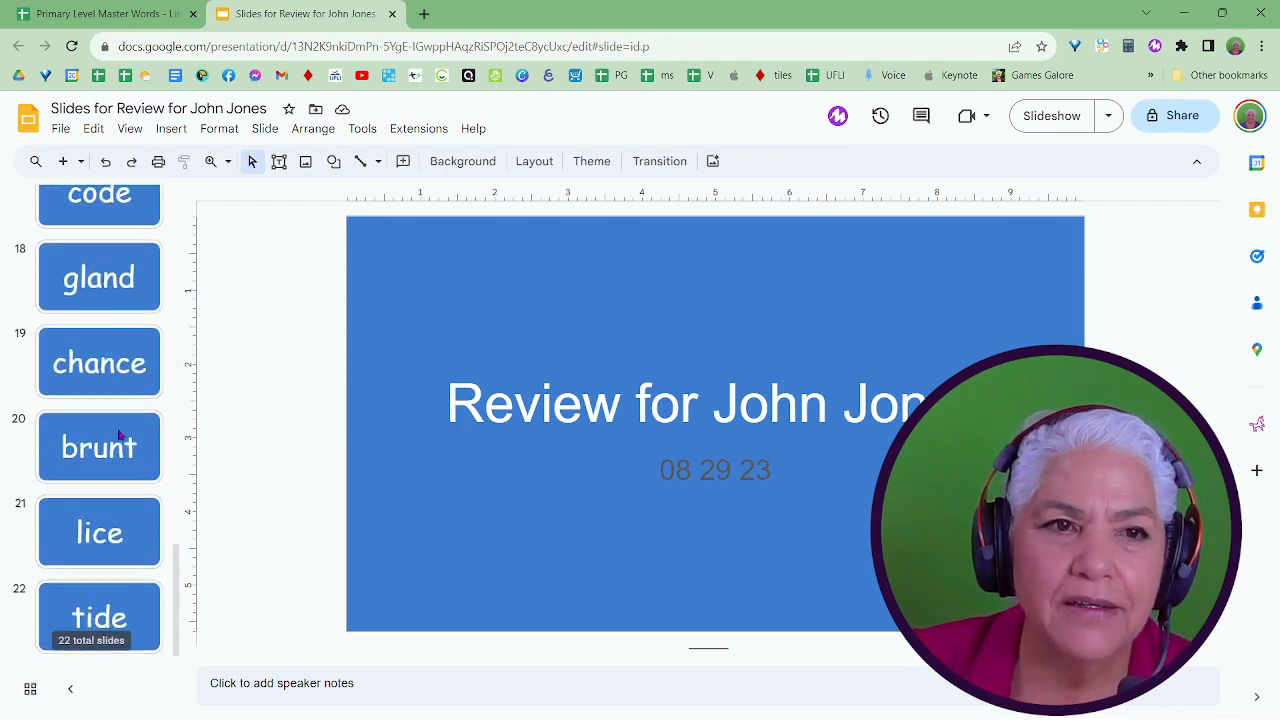
scroll(118, 434, "up", 15)
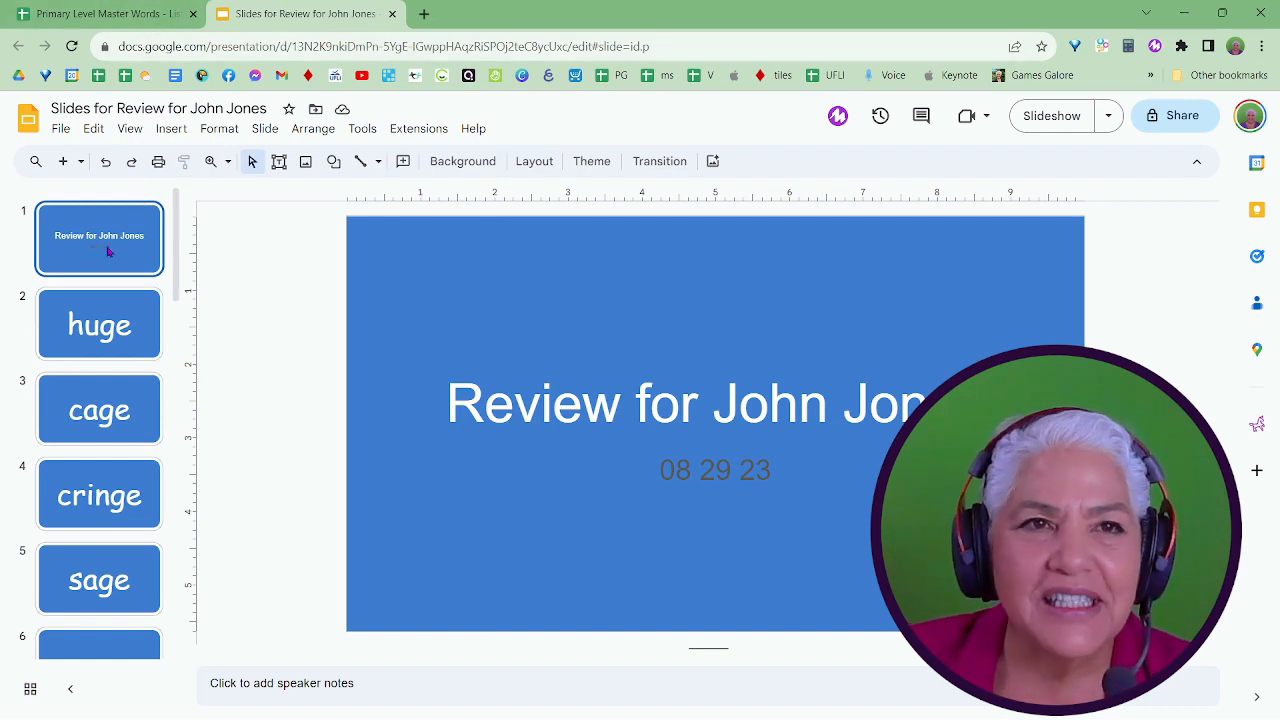
Make a copy of the student's entire Google Slides presentation and name it template for soft g.
left_click(126, 18)
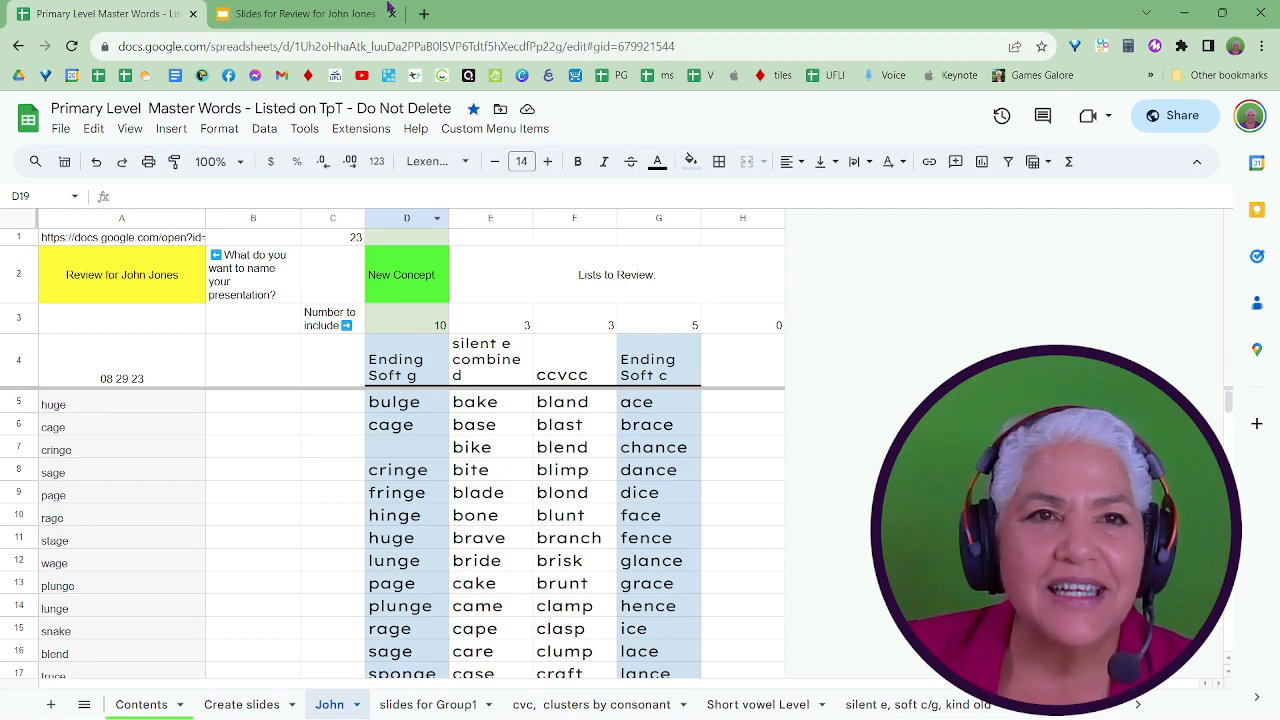
left_click(352, 15)
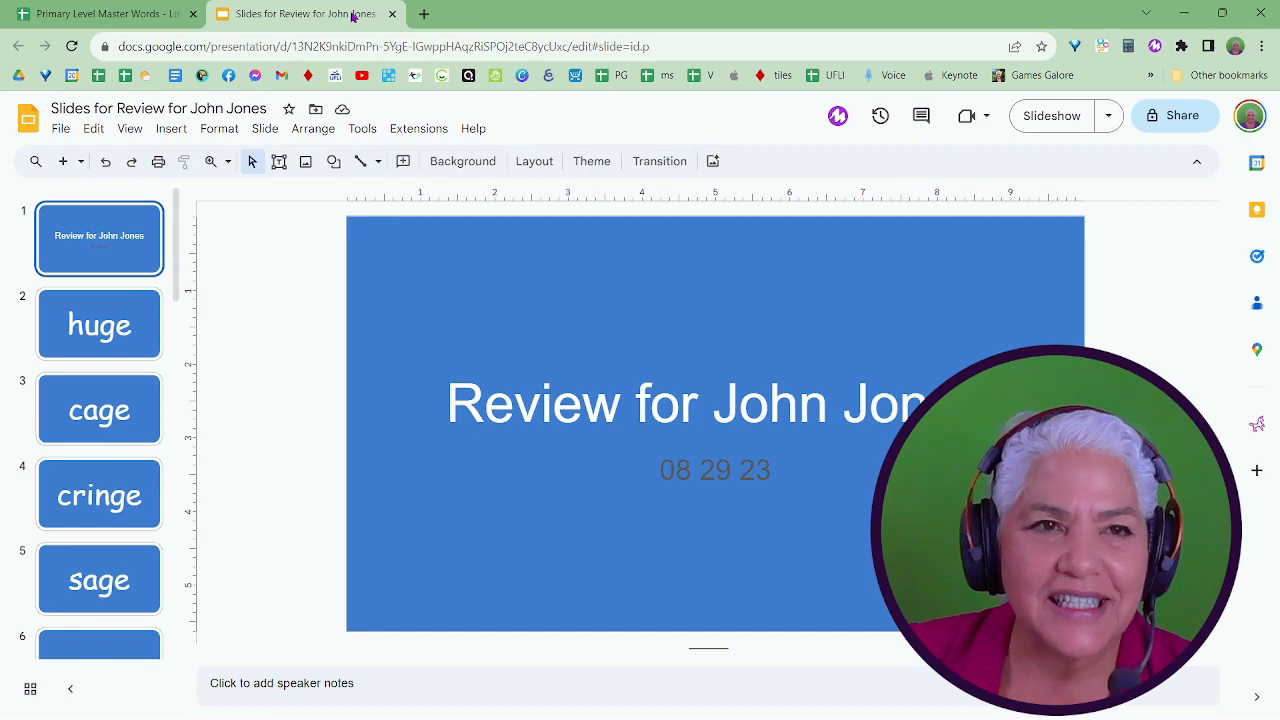
left_click(60, 129)
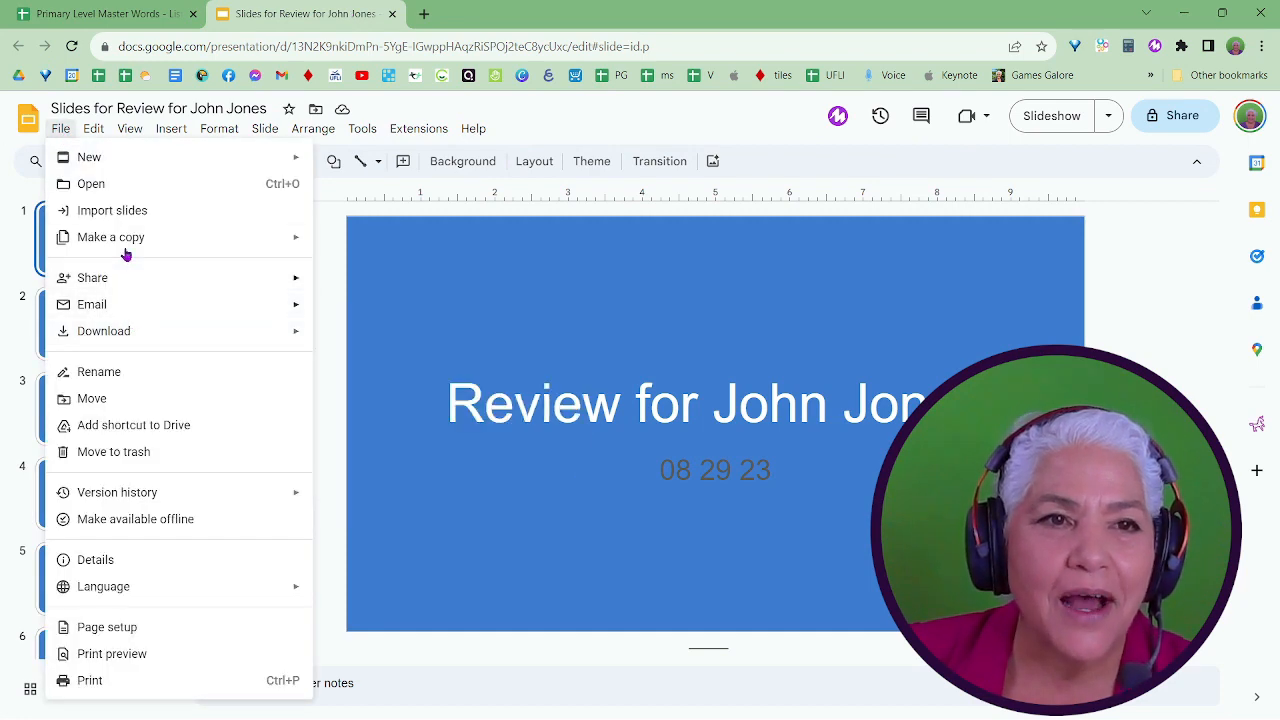
mouse_move(129, 241)
left_click(362, 243)
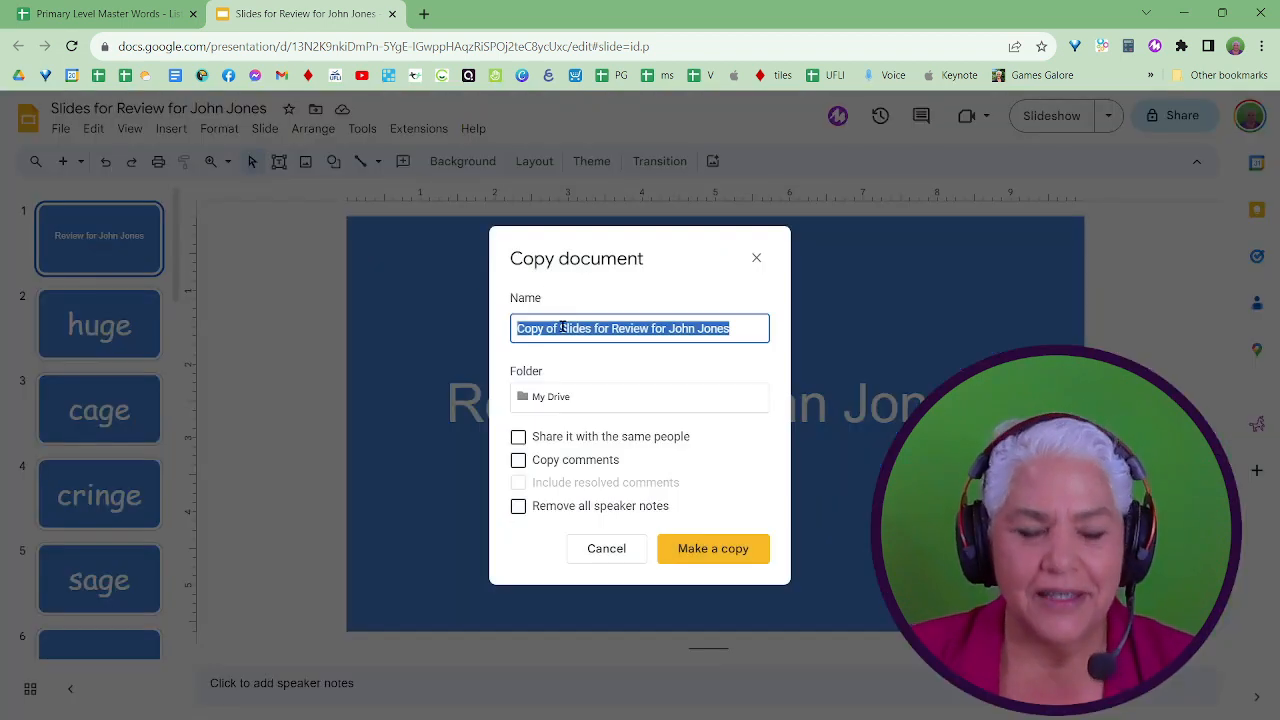
type("temp")
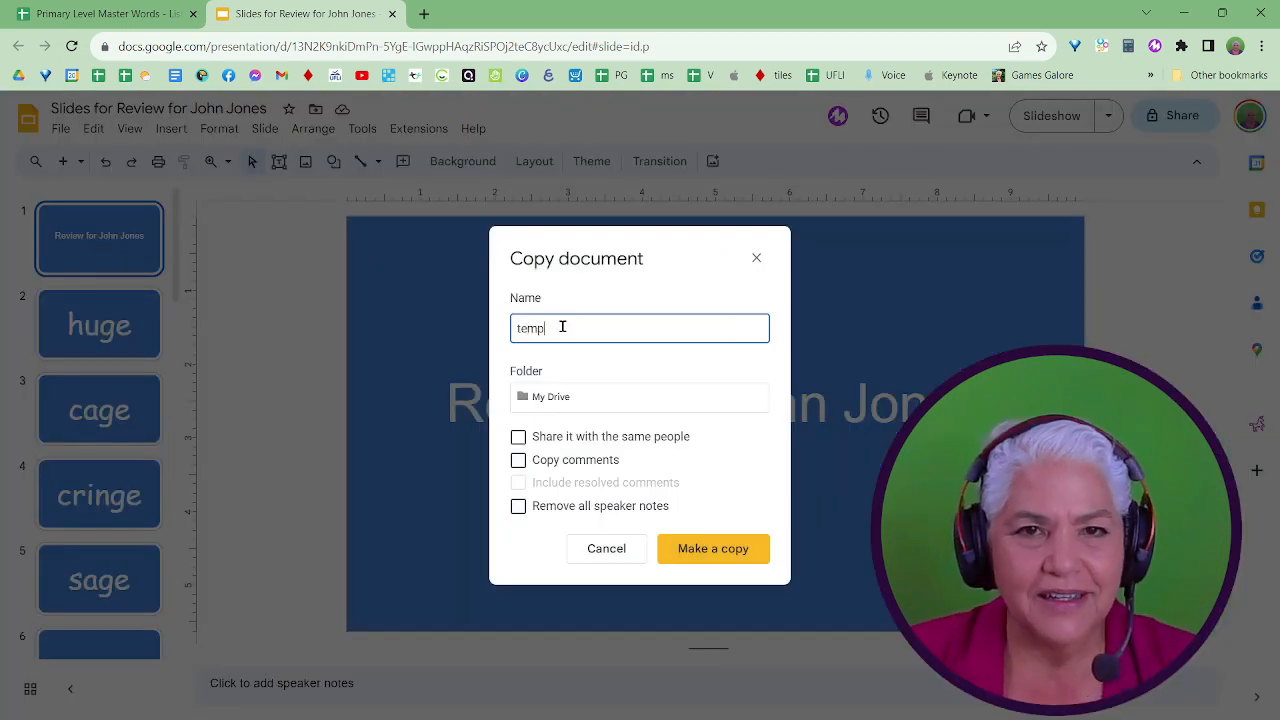
type("late for s")
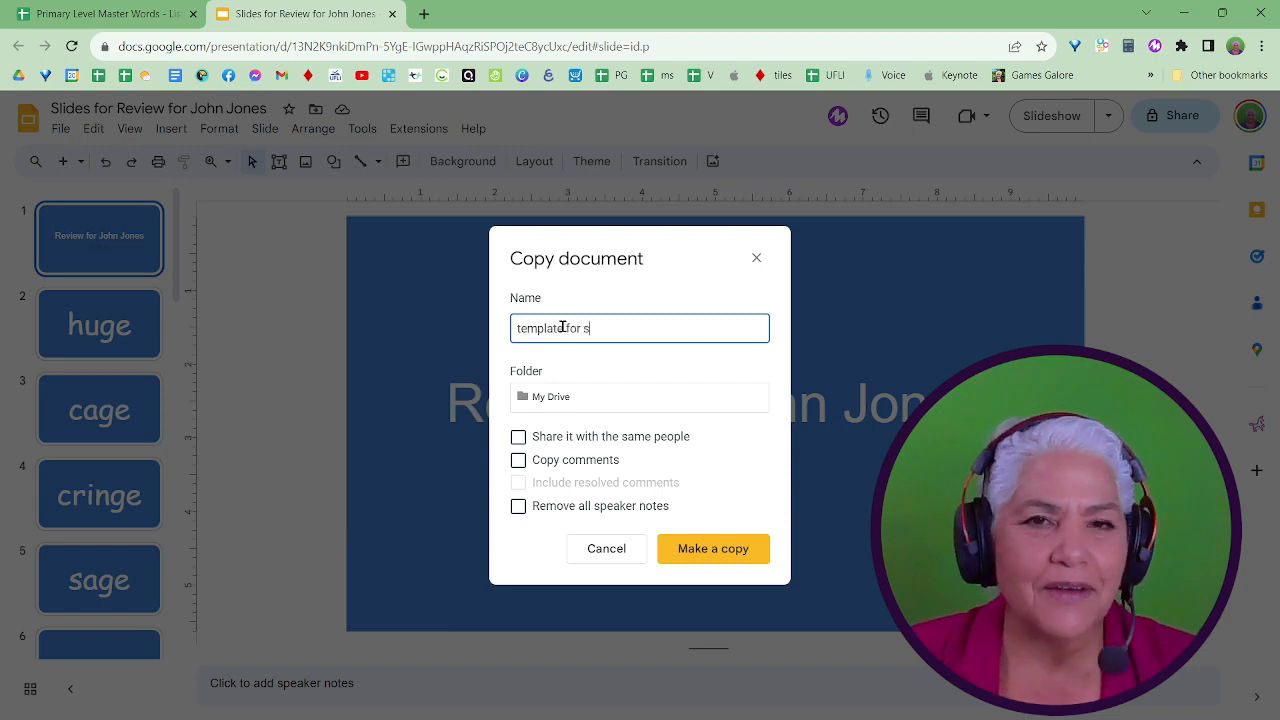
type("oft g")
key("Return")
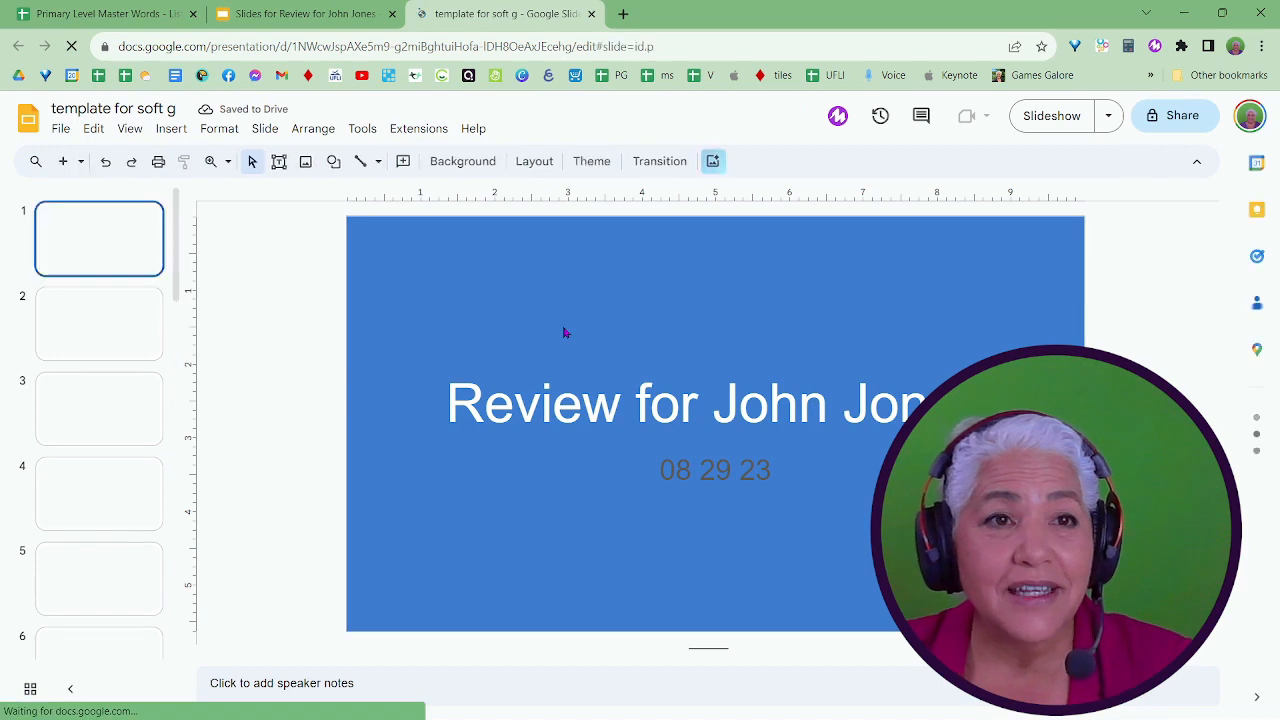
Switch to the Google Sheets word list and set the number to include to 0 for silent e combined, ccvcc and Ending Soft c.
left_click(272, 13)
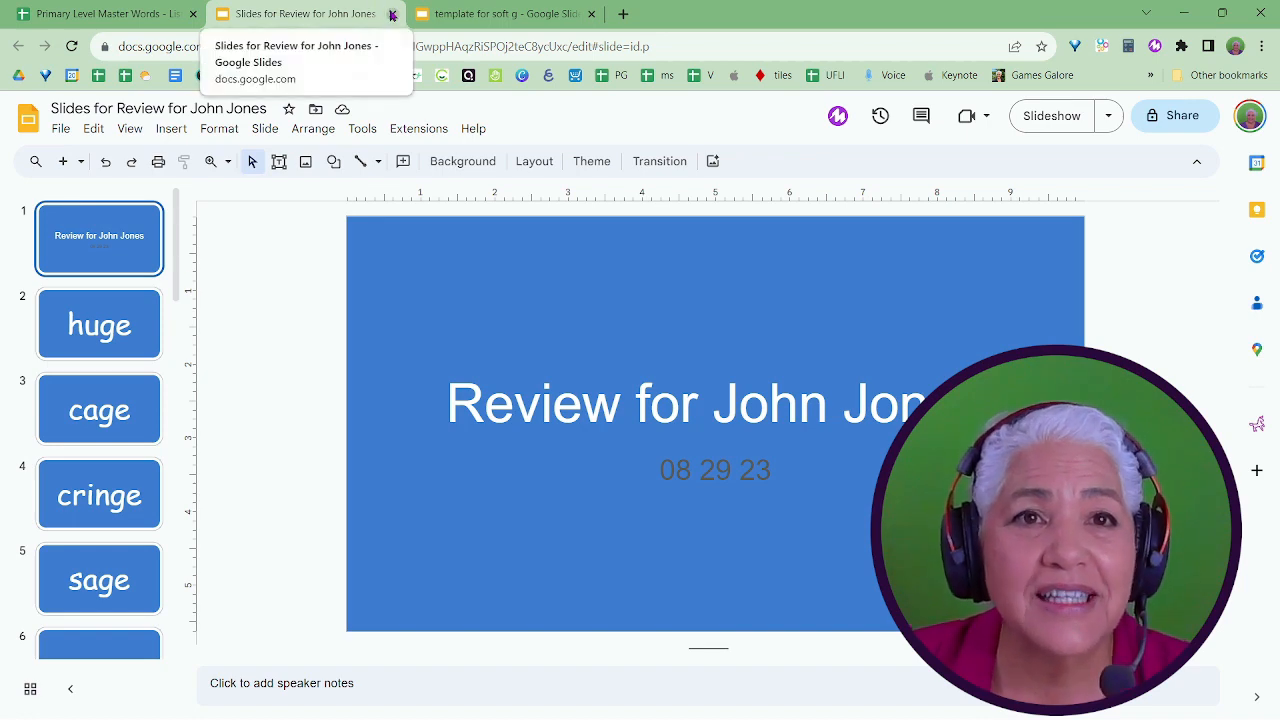
left_click(110, 14)
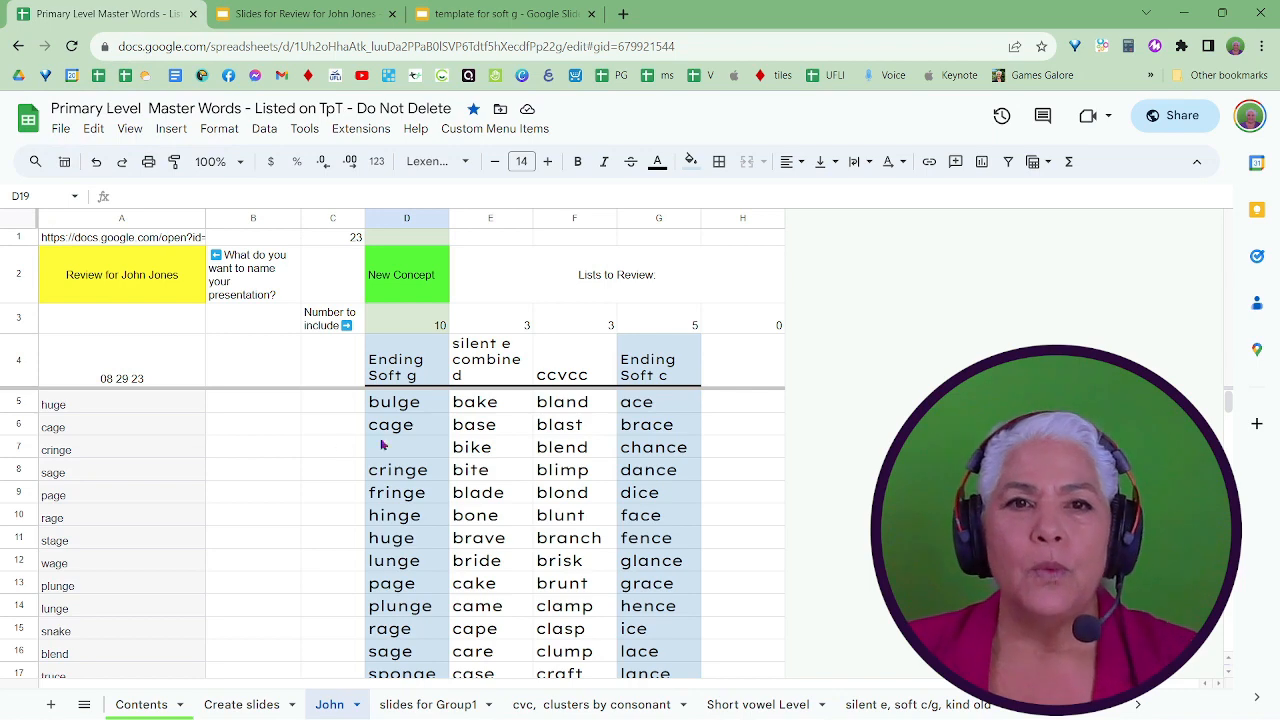
left_click(522, 331)
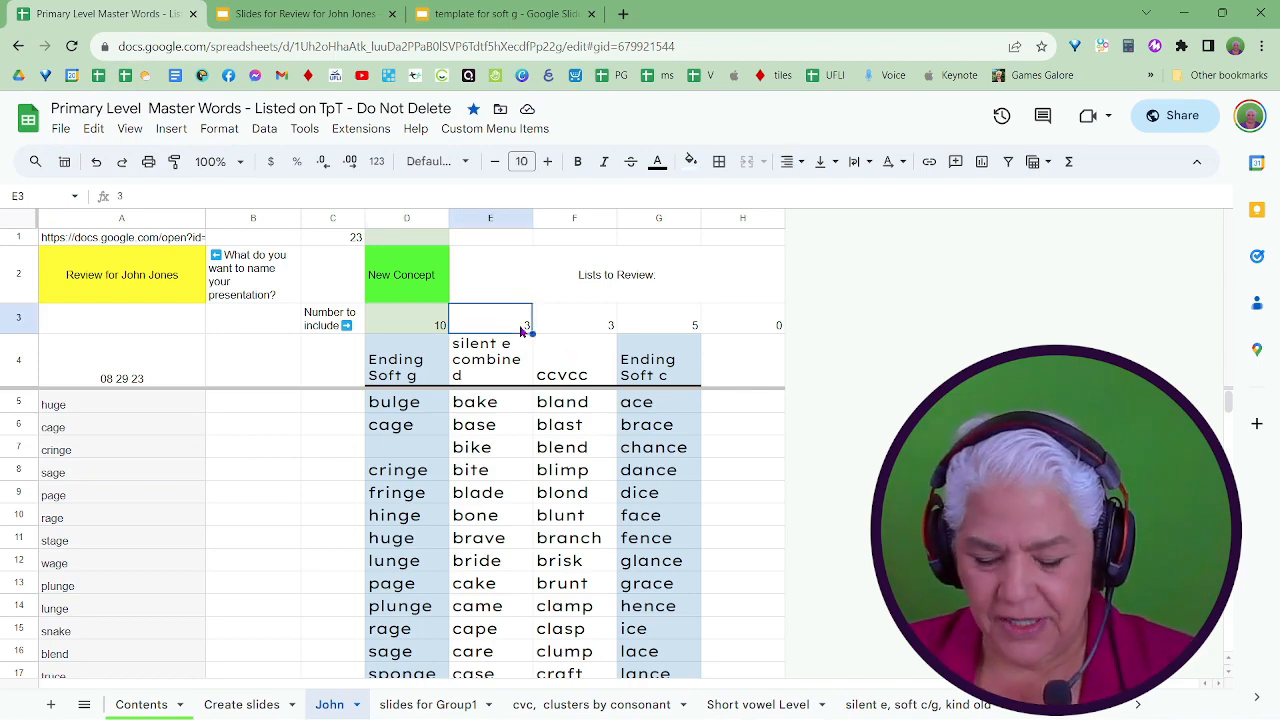
type("0")
left_click(606, 330)
type("0")
left_click(676, 332)
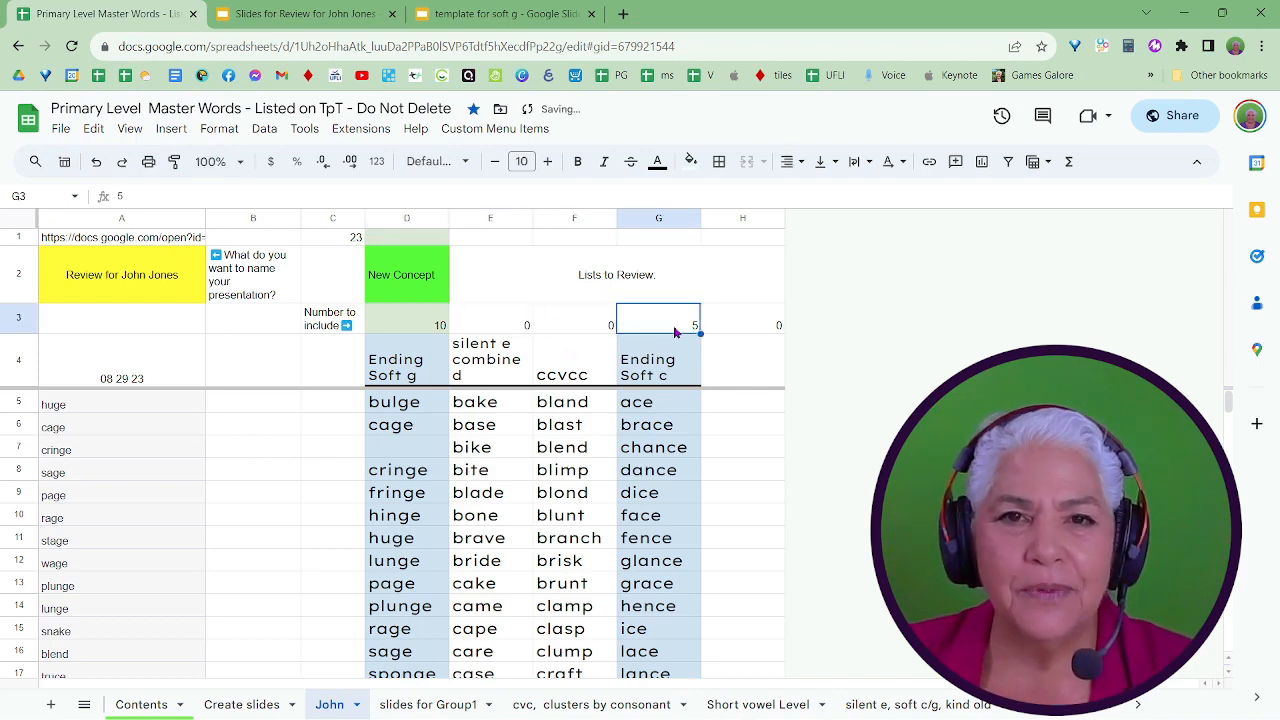
type("0")
left_click(540, 478)
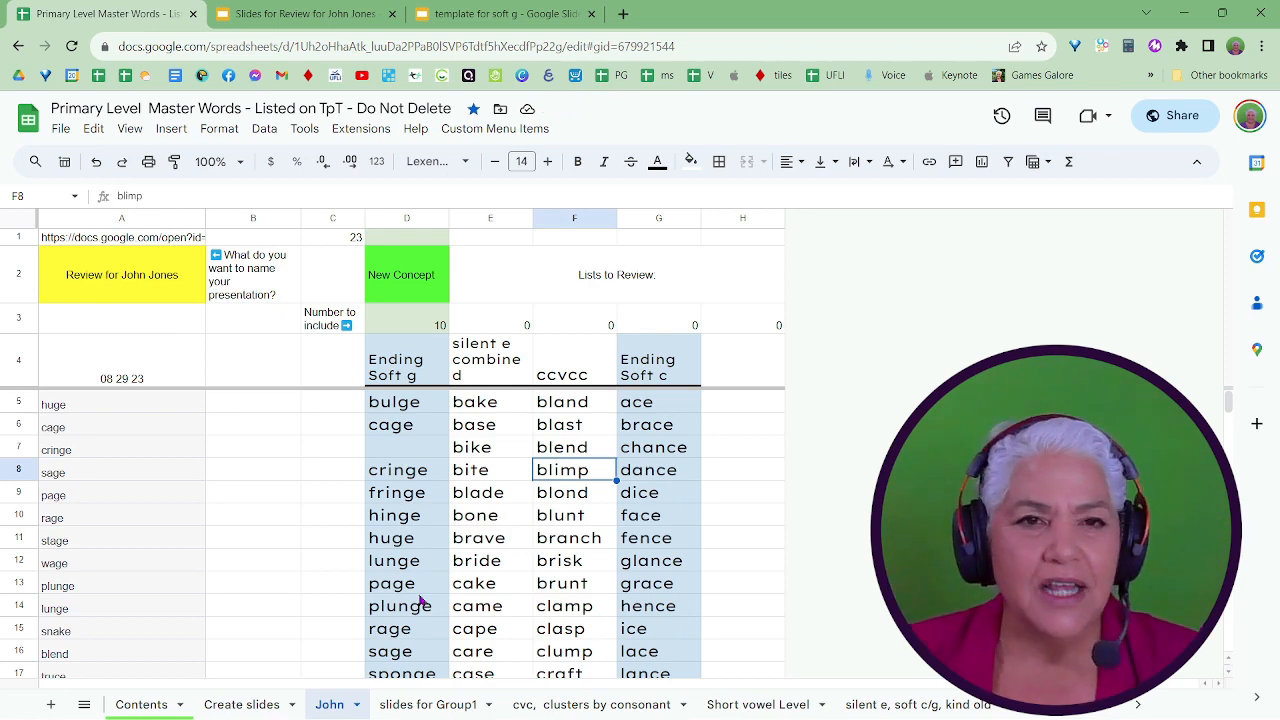
Check the length of the Ending Soft g list and set its number to include (D3) to 18.
scroll(375, 525, "down", 5)
scroll(375, 525, "up", 3)
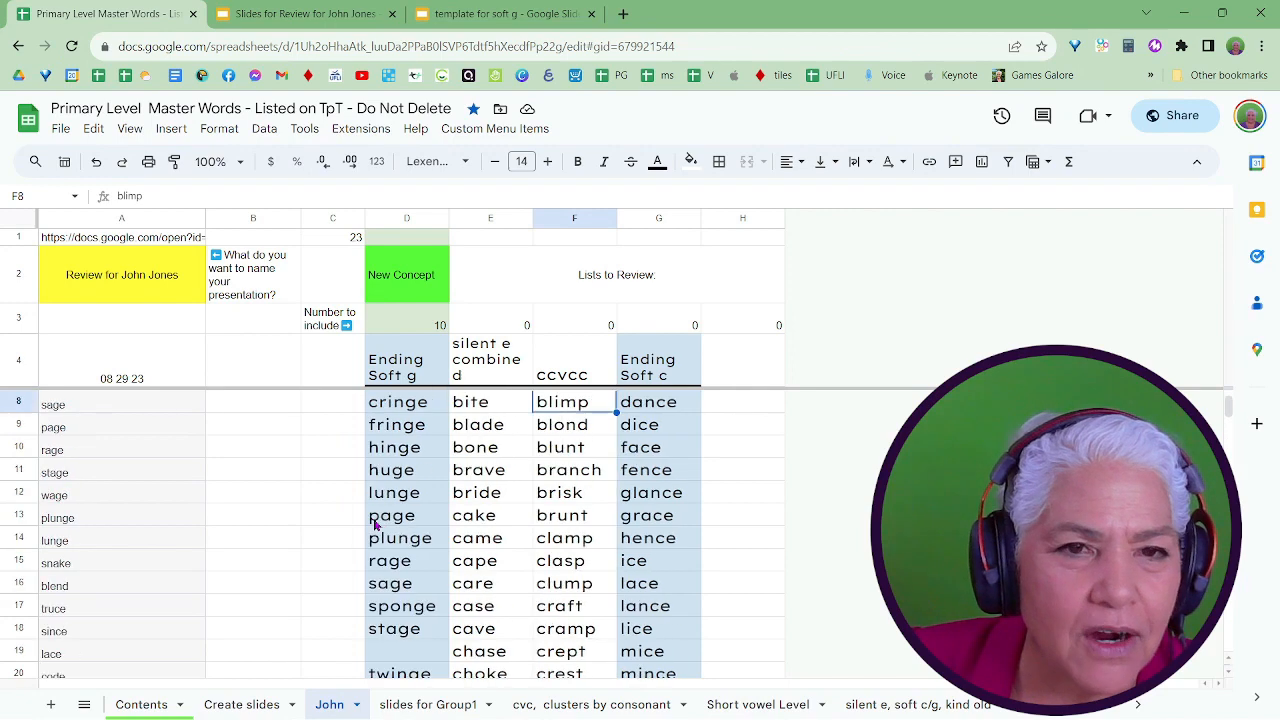
scroll(375, 525, "down", 2)
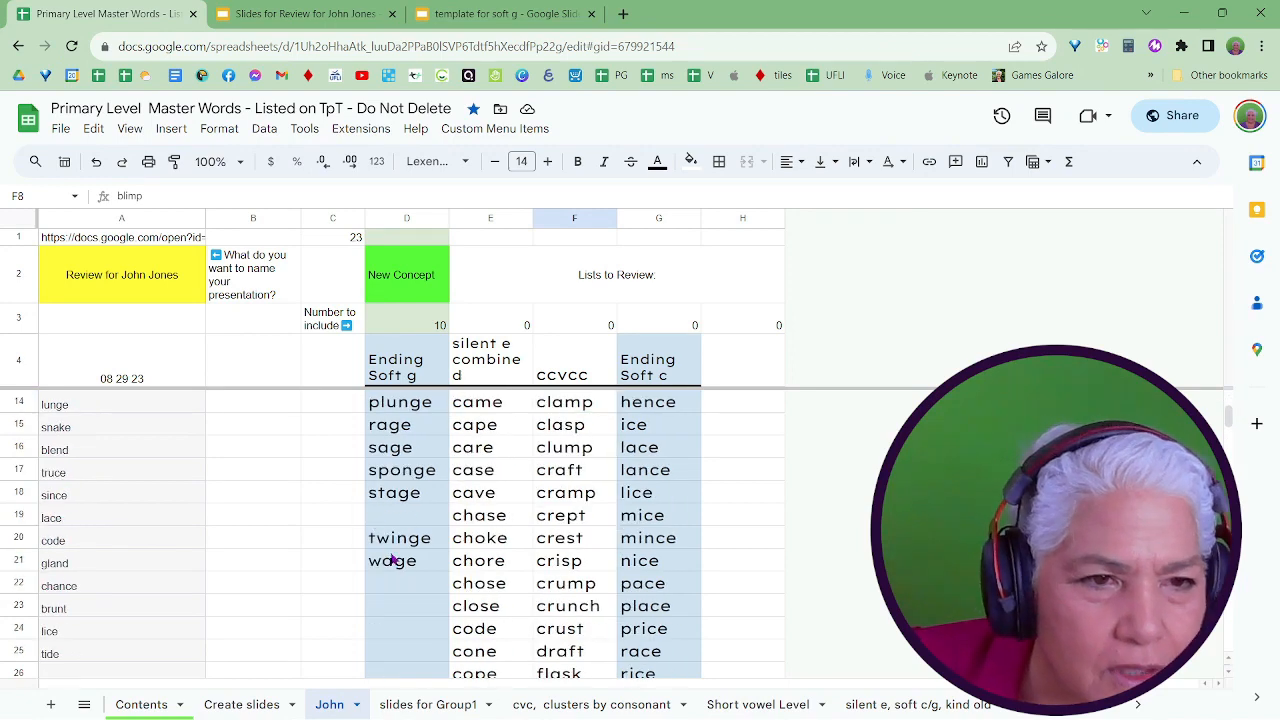
scroll(393, 560, "up", 3)
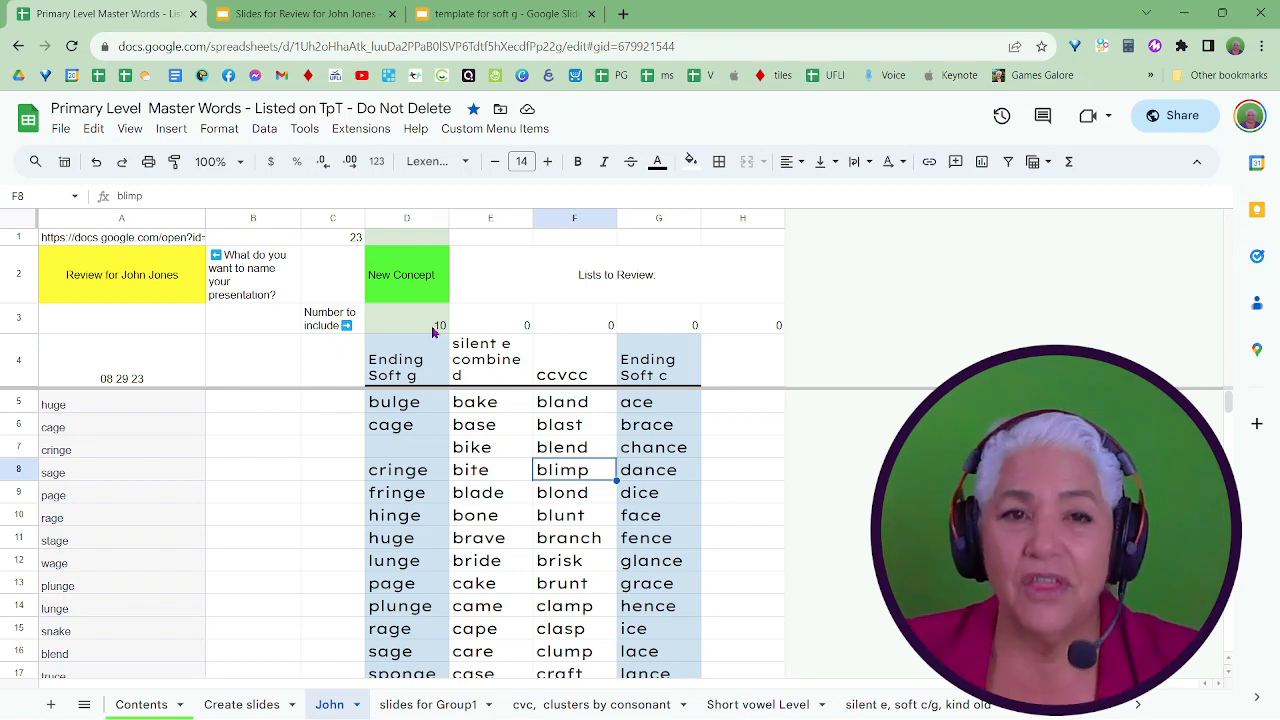
type("18")
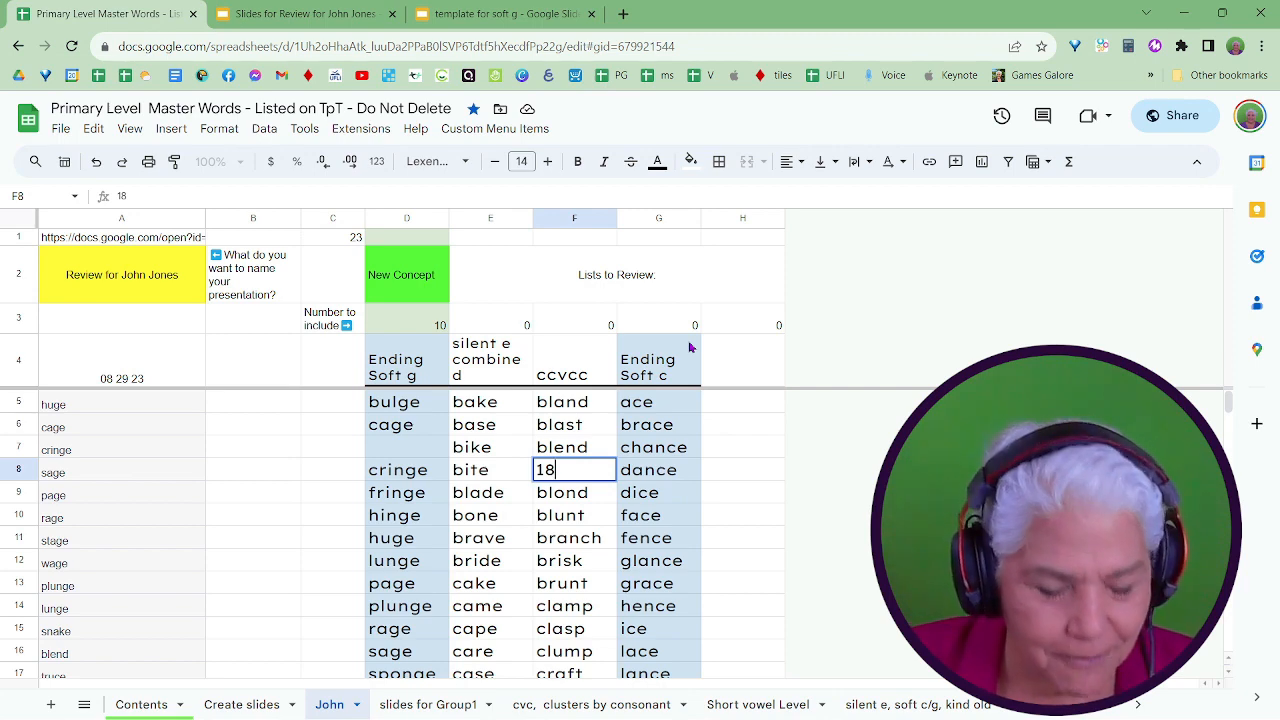
key("Escape")
left_click(412, 325)
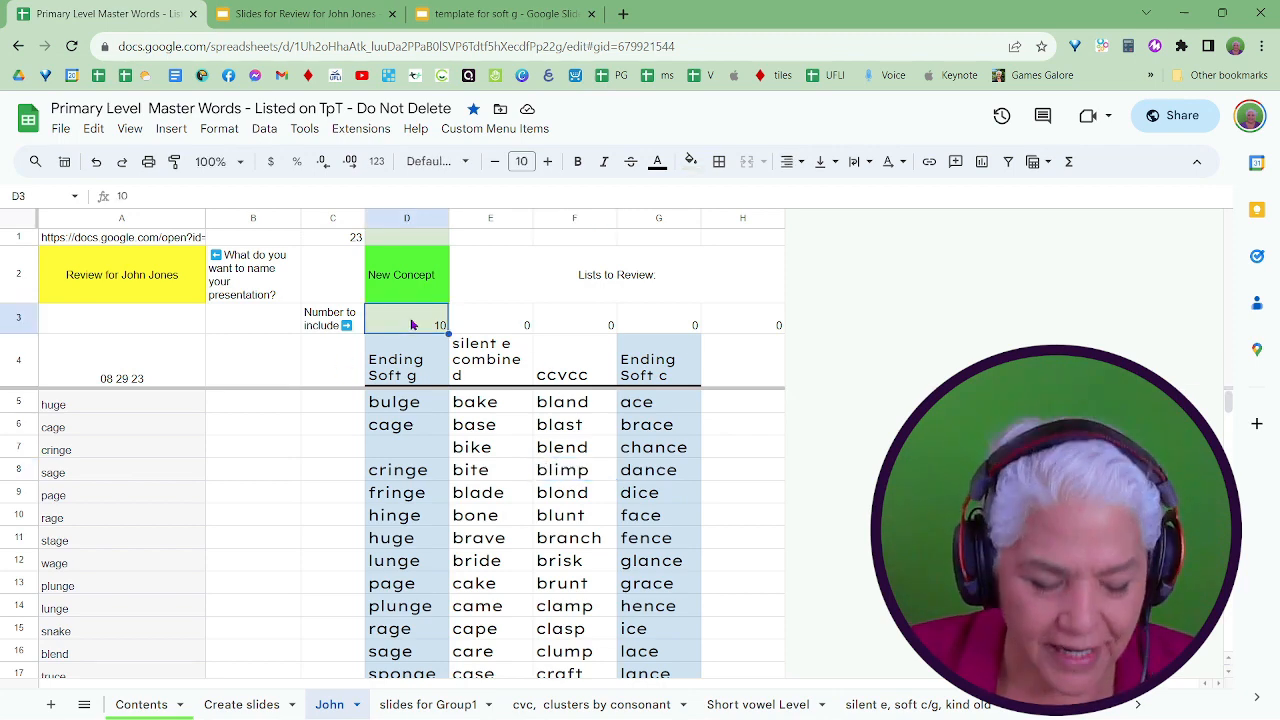
type("18")
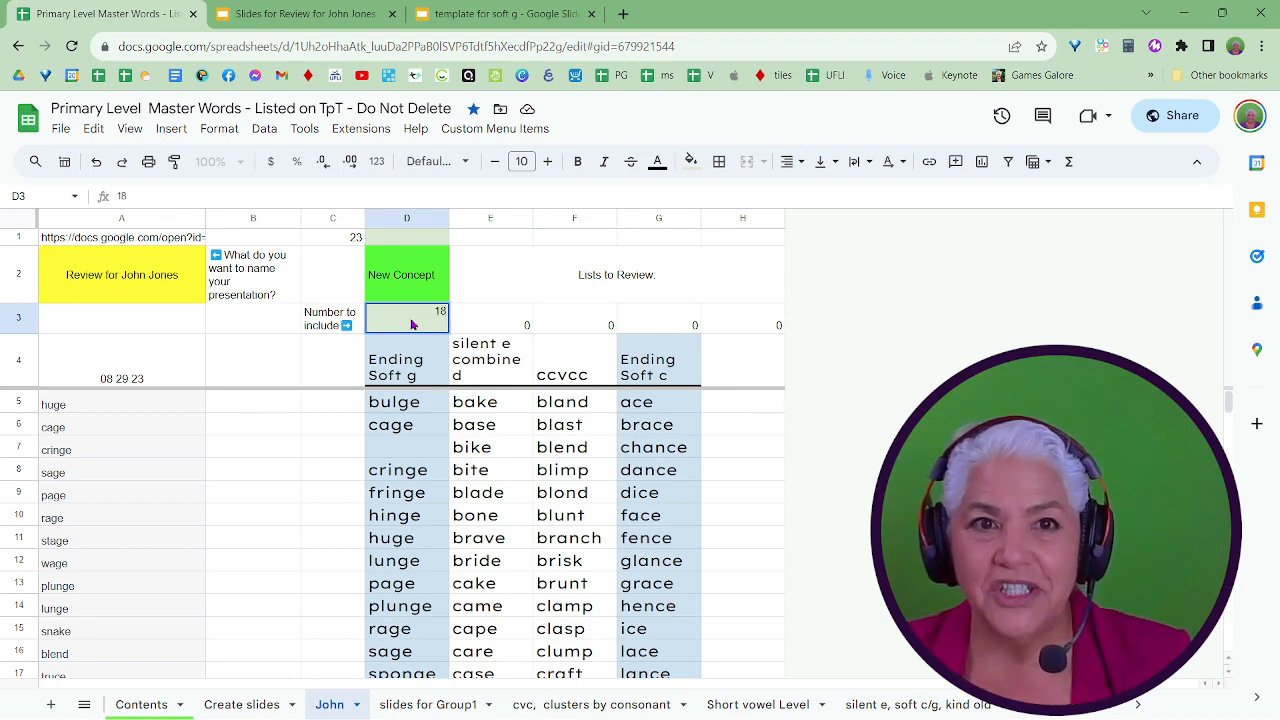
Run Create or Update Slides with 18 Ending Soft g words, accept the notice and check the student's Google Slides deck.
left_click(512, 131)
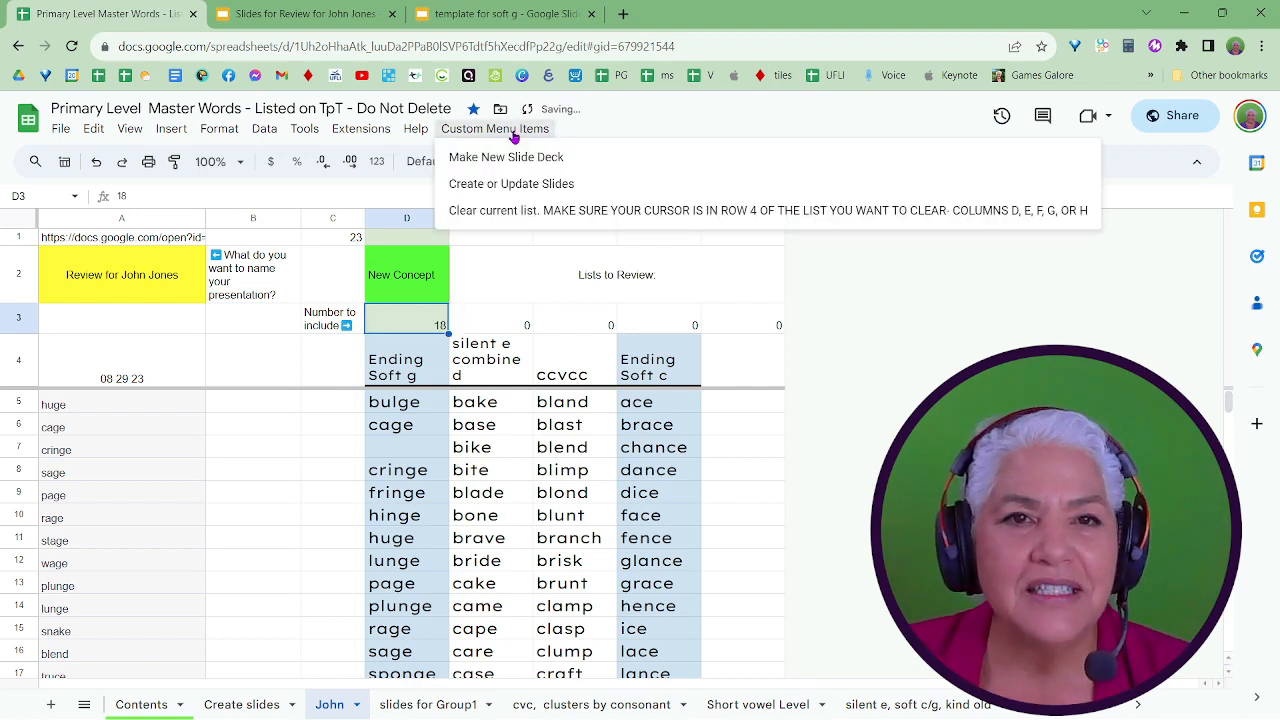
left_click(523, 185)
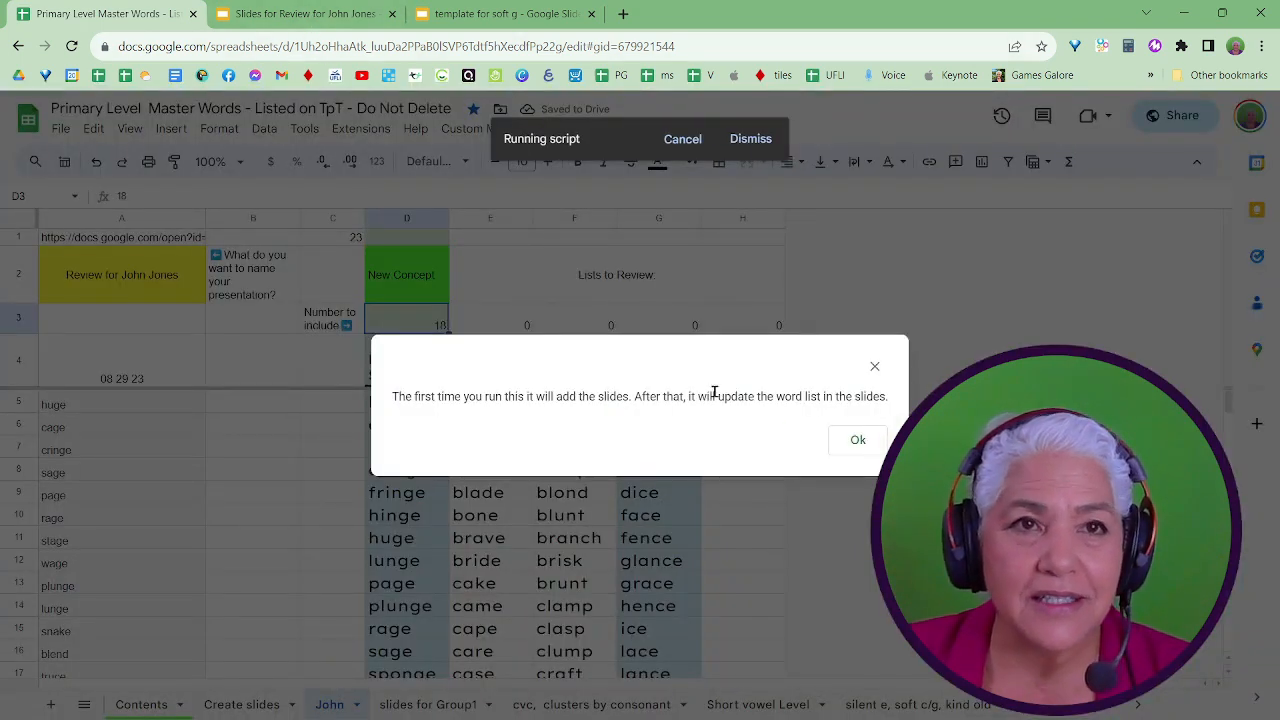
left_click(855, 440)
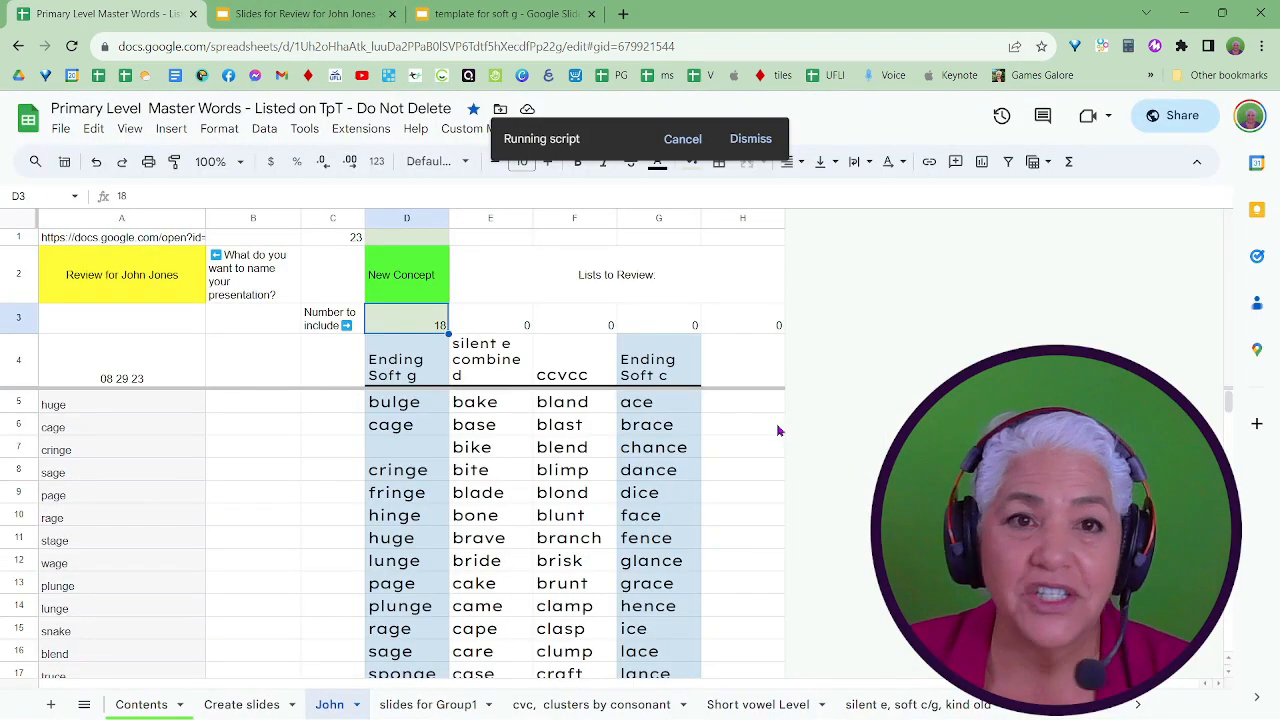
left_click(276, 13)
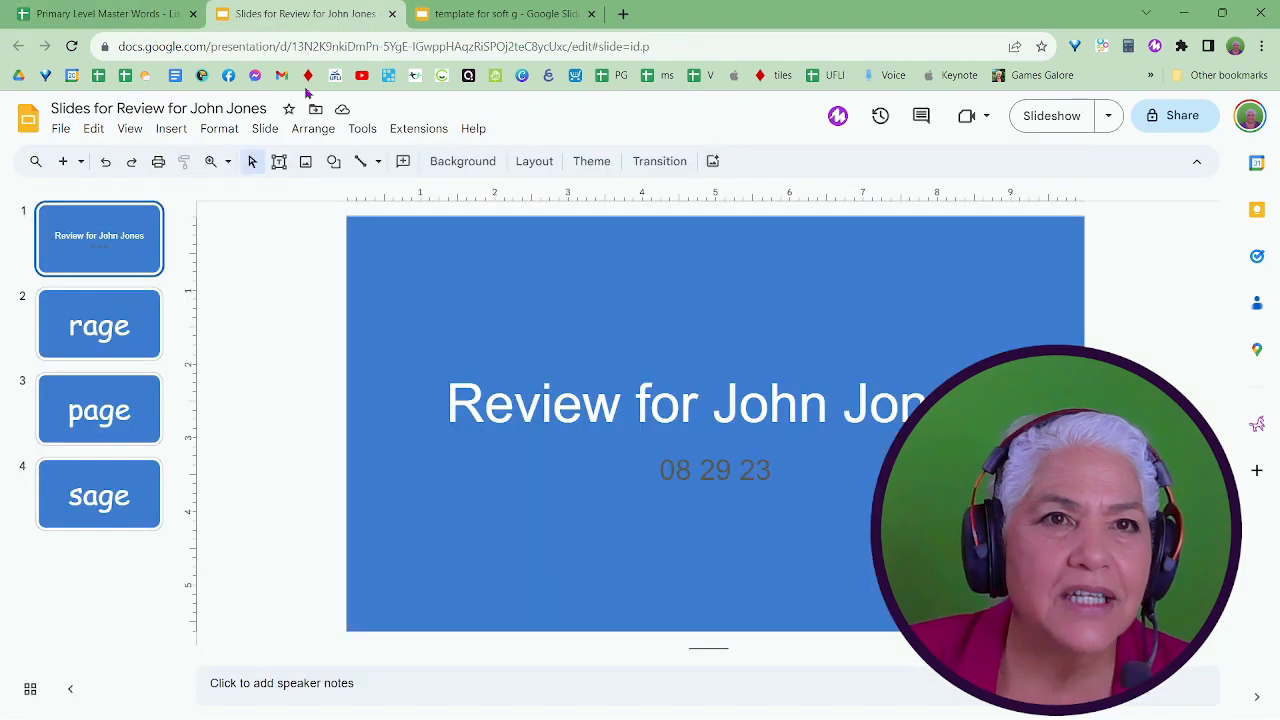
Back in the Google Sheets word list, recheck the Ending Soft g words and set their number to include (D3) to 13.
left_click(110, 13)
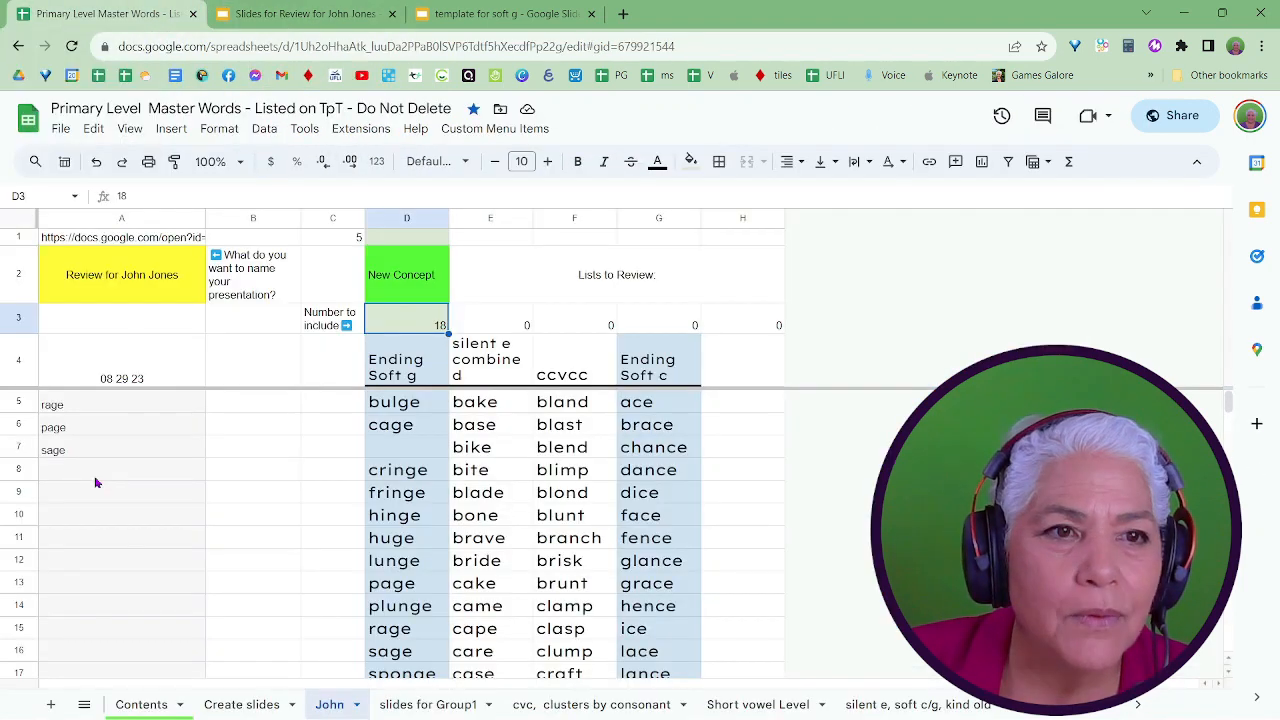
key("BackSpace")
type("1")
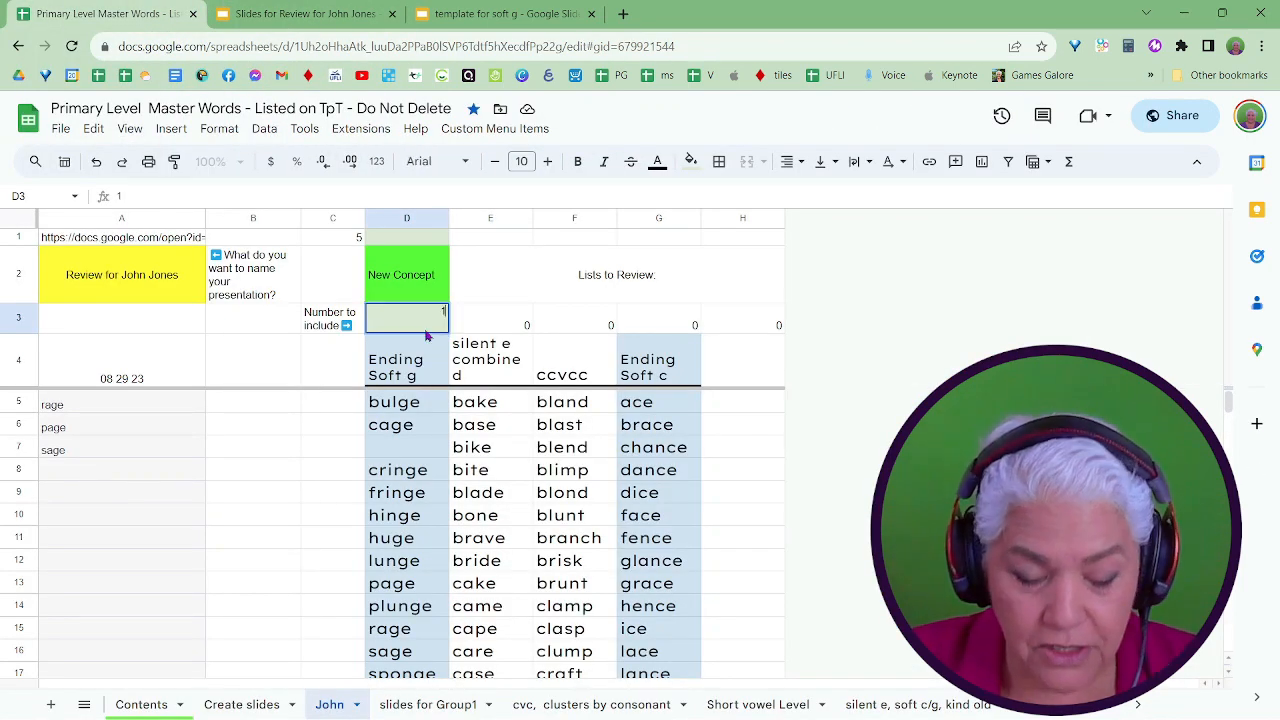
type("4")
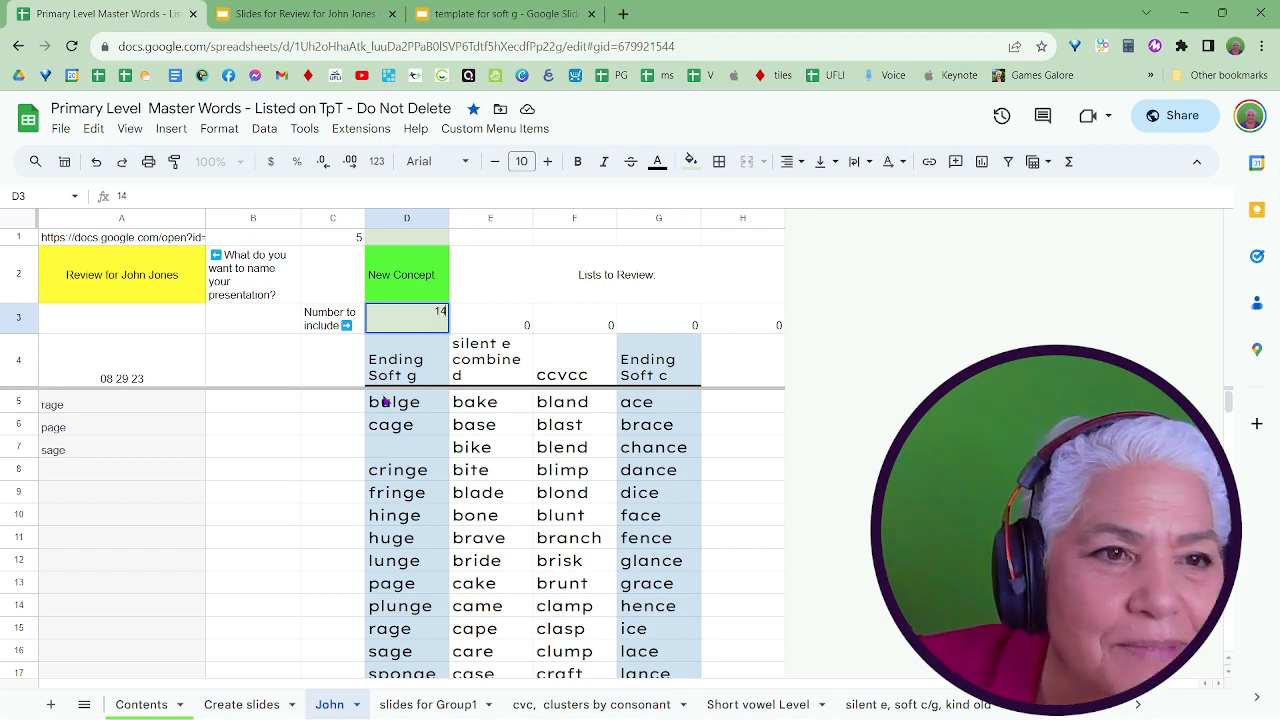
scroll(400, 445, "down", 5)
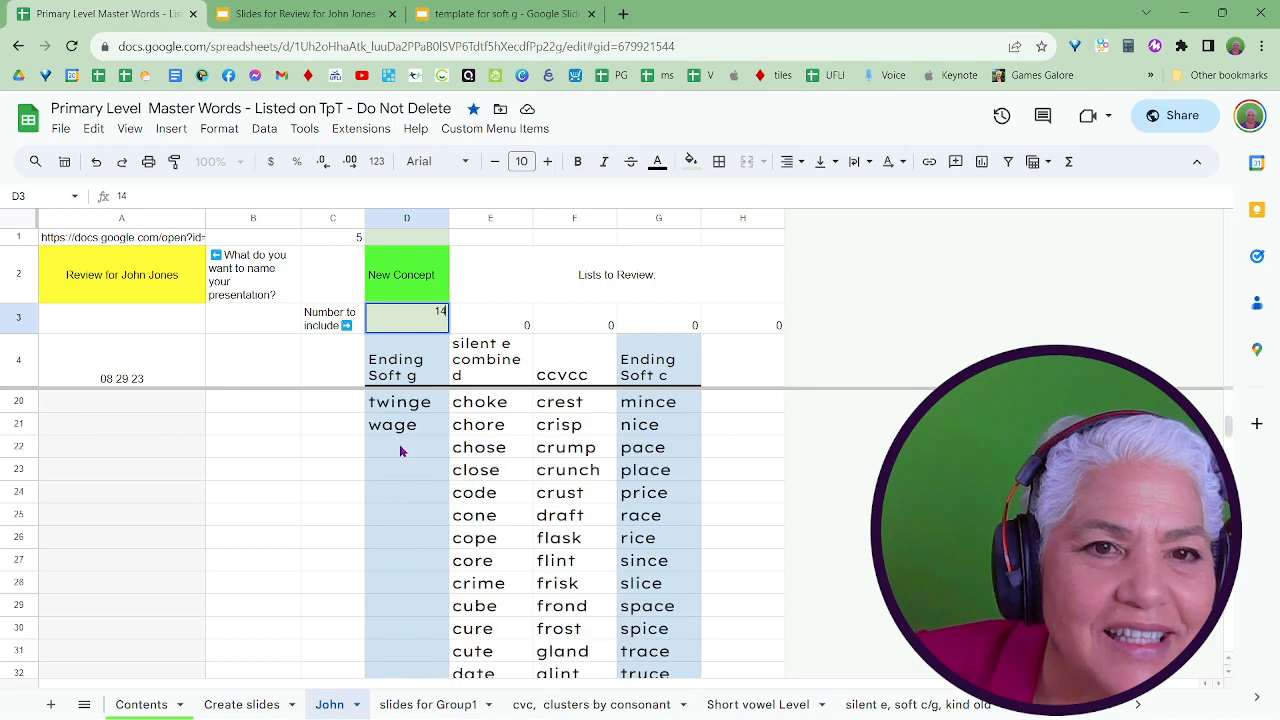
scroll(400, 436, "up", 1)
scroll(398, 436, "up", 4)
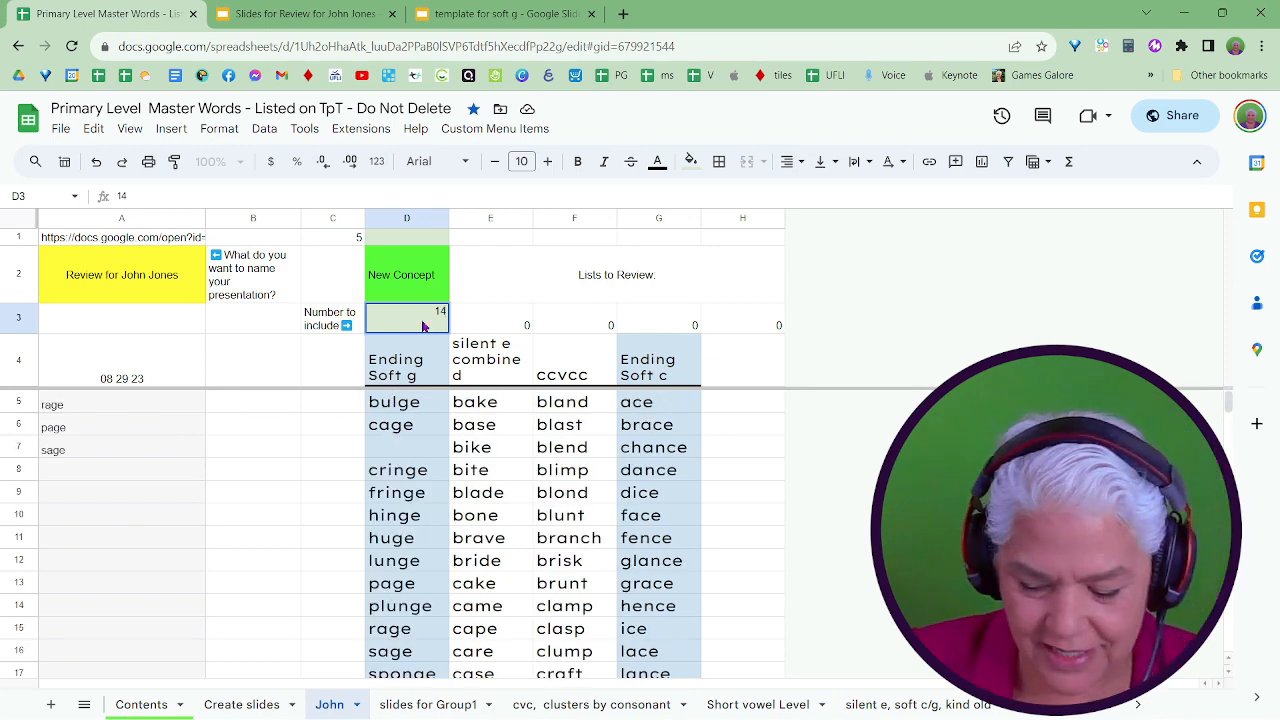
type("1")
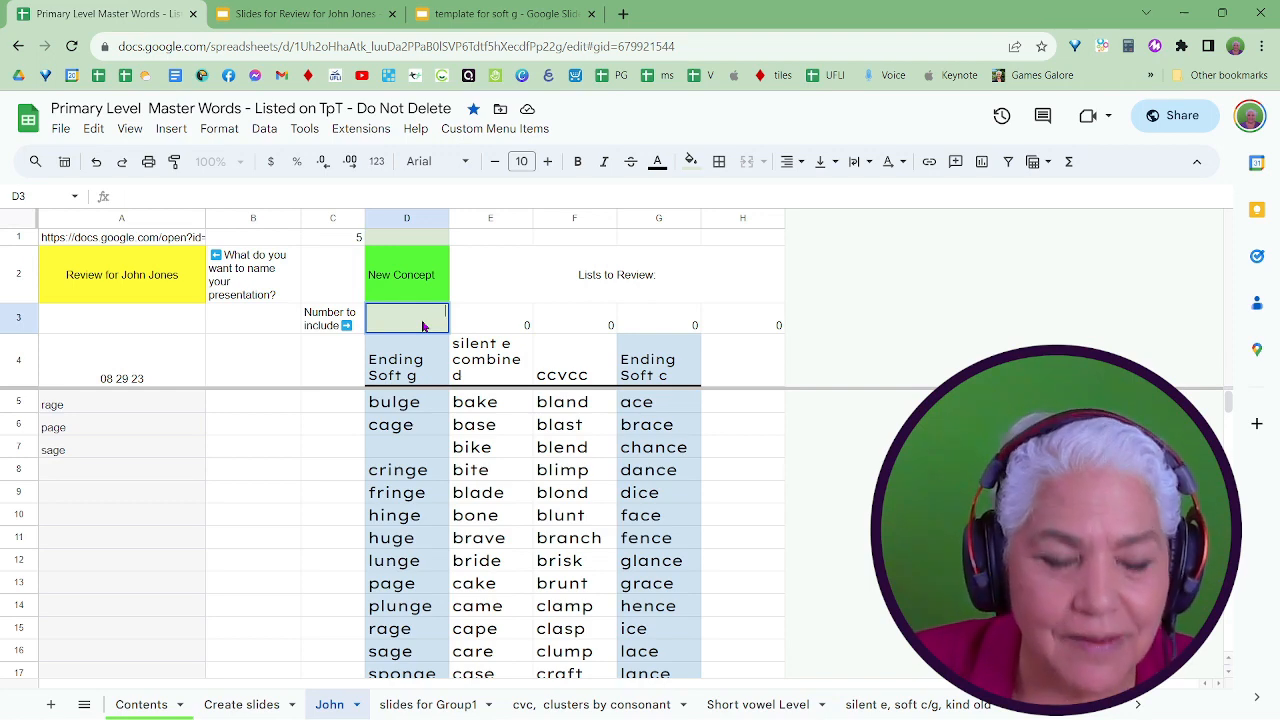
type("3")
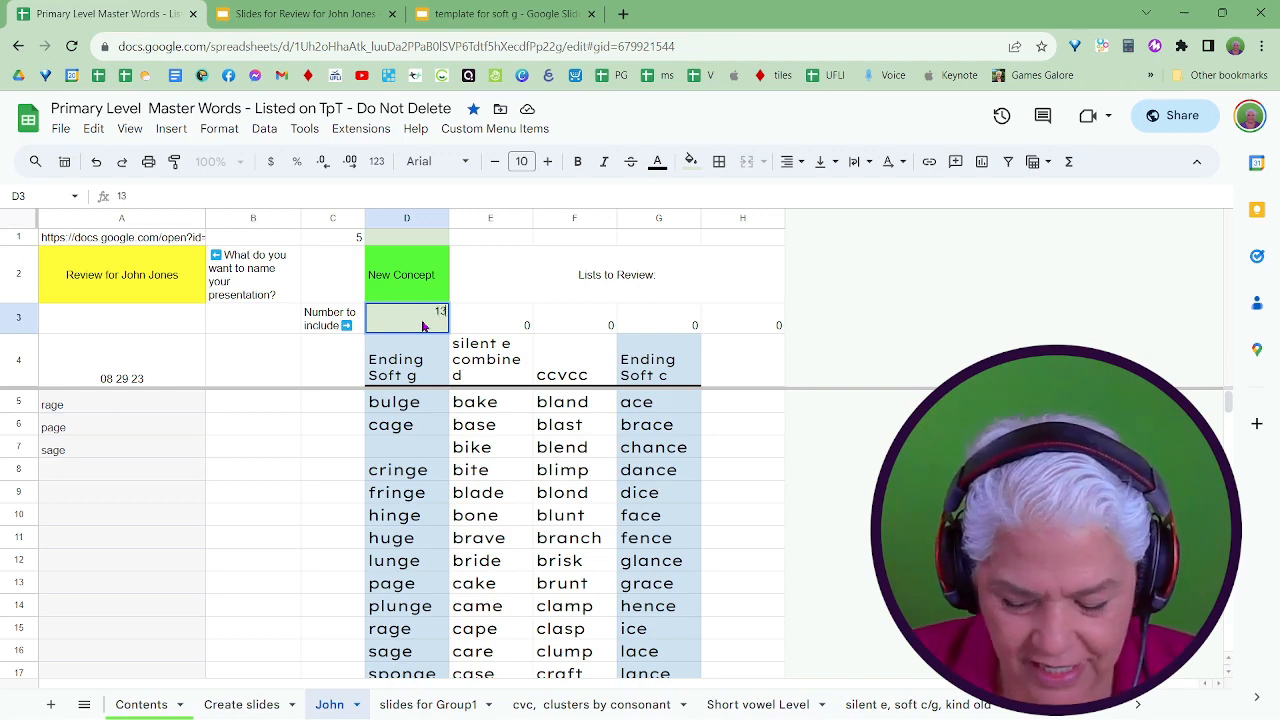
key("Return")
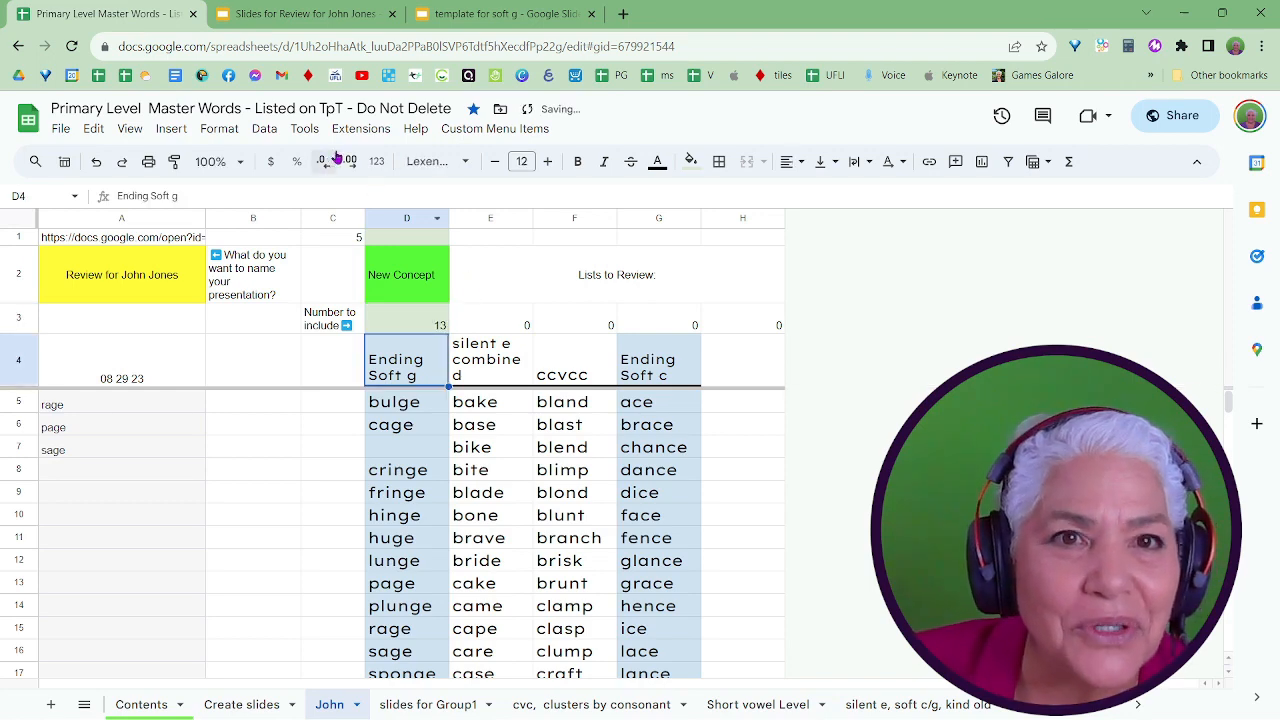
Run Create or Update Slides again with 13 Ending Soft g words, accept the notice and review the generated words in column A.
left_click(490, 130)
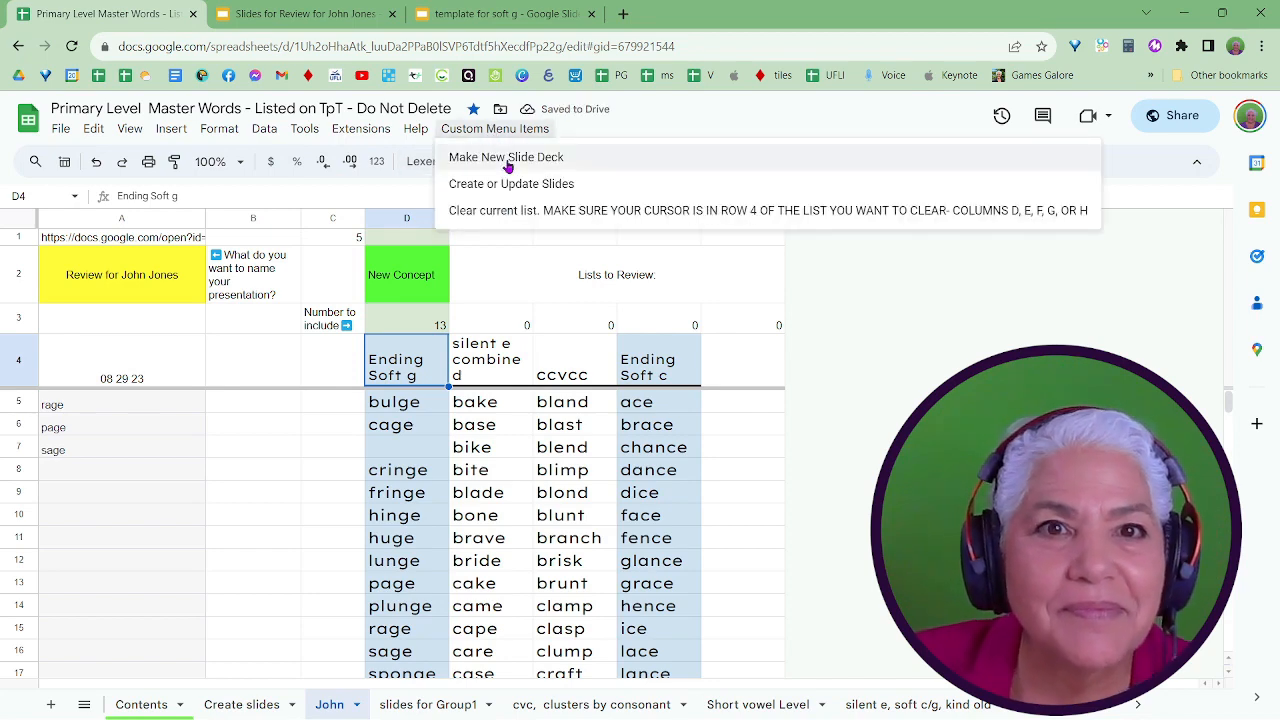
left_click(520, 186)
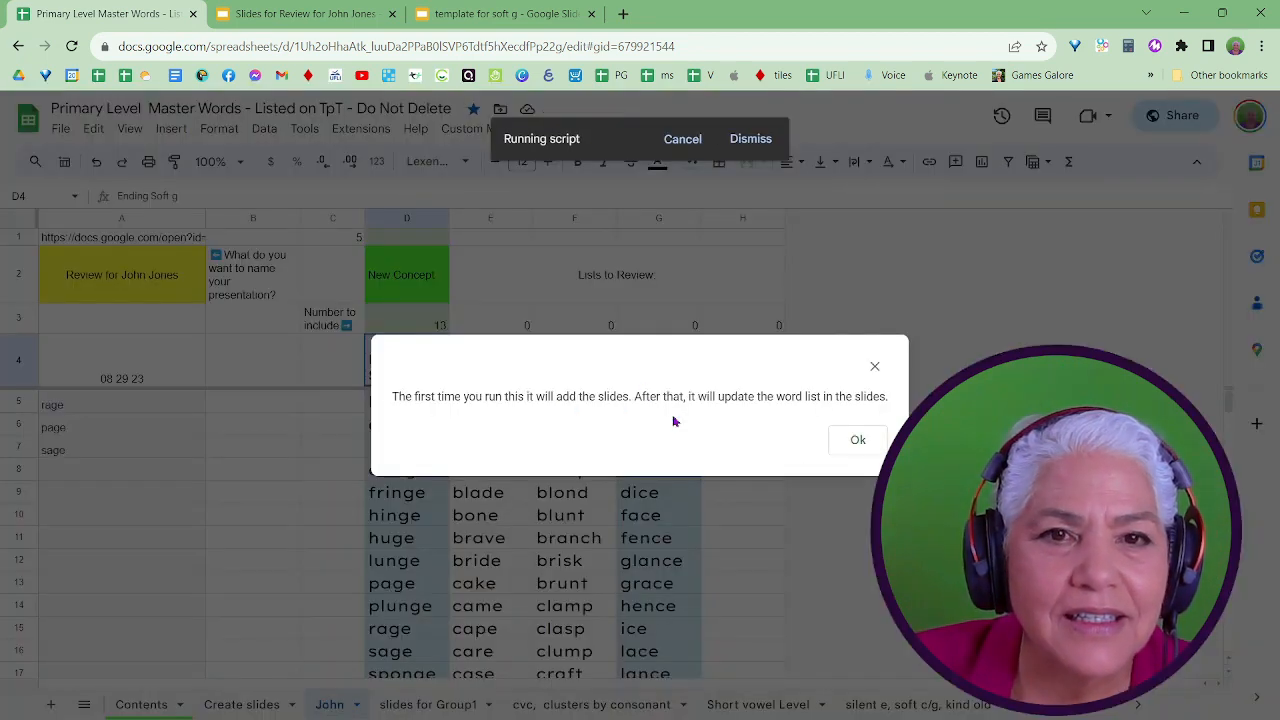
left_click(857, 443)
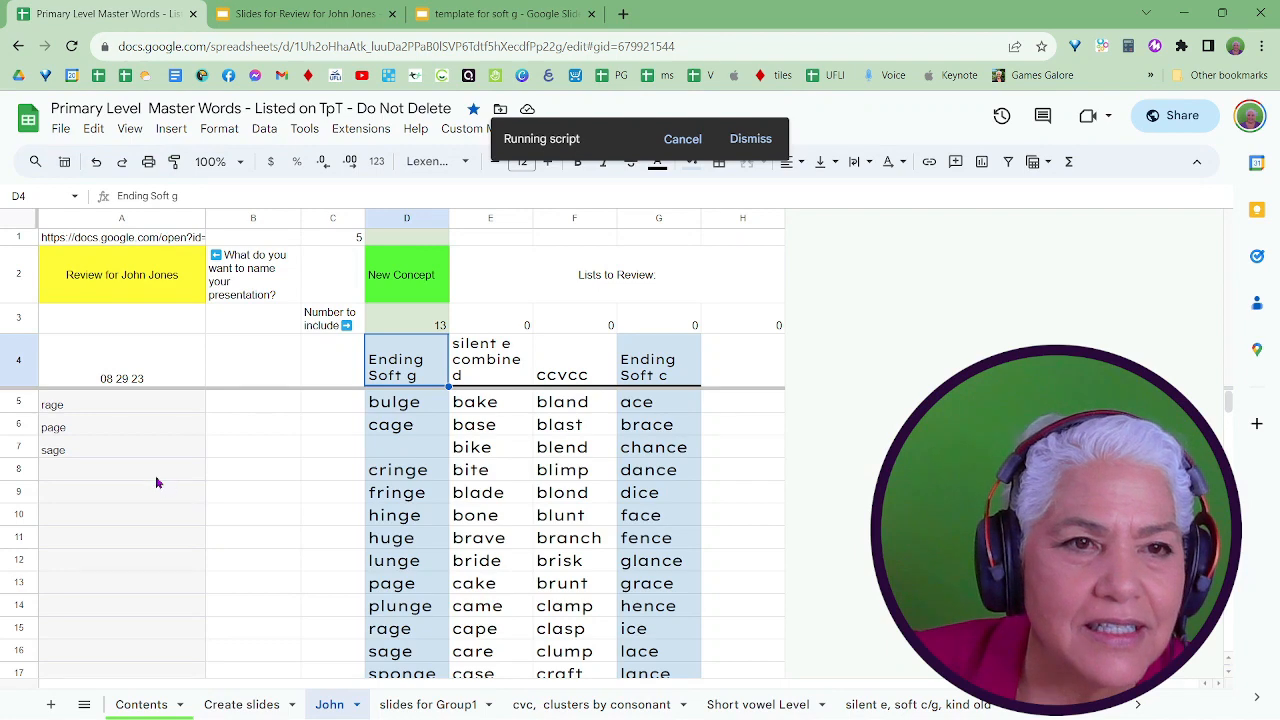
scroll(157, 482, "down", 5)
scroll(157, 482, "up", 4)
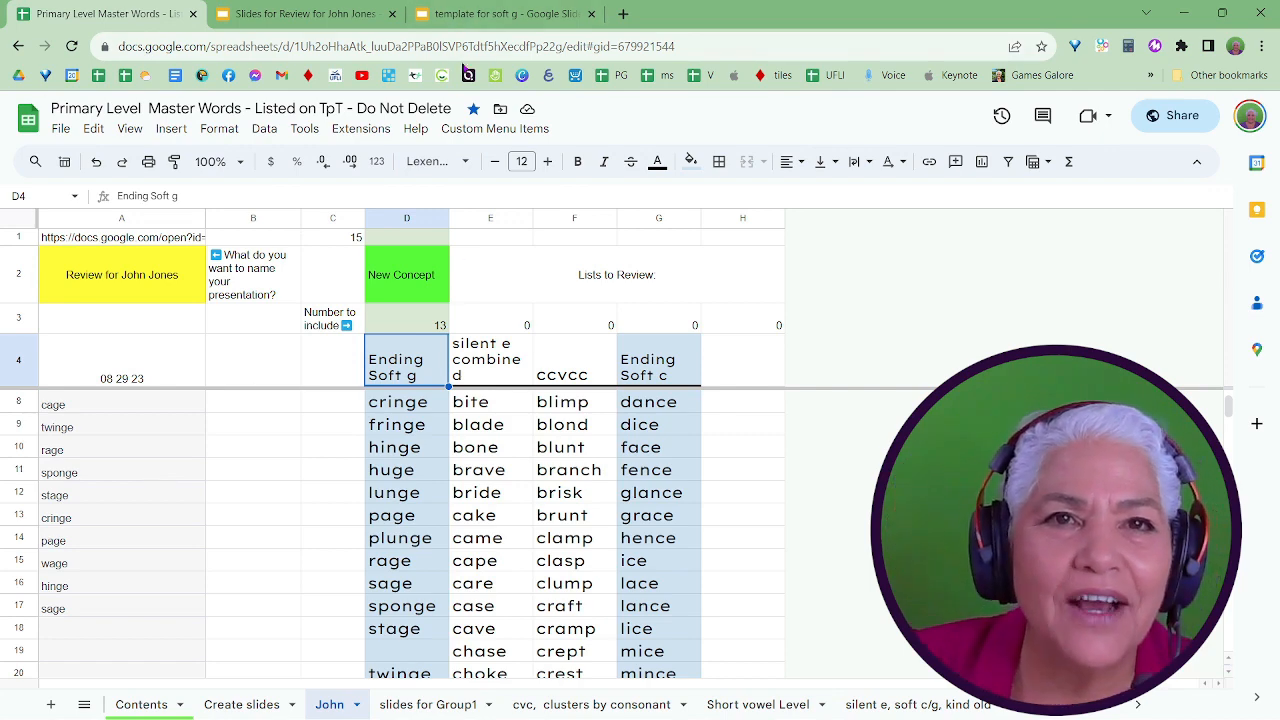
Switch to the student's Google Slides deck to look through the regenerated word slides, and return to the start of the Google Sheets word list.
left_click(328, 12)
scroll(58, 422, "down", 7)
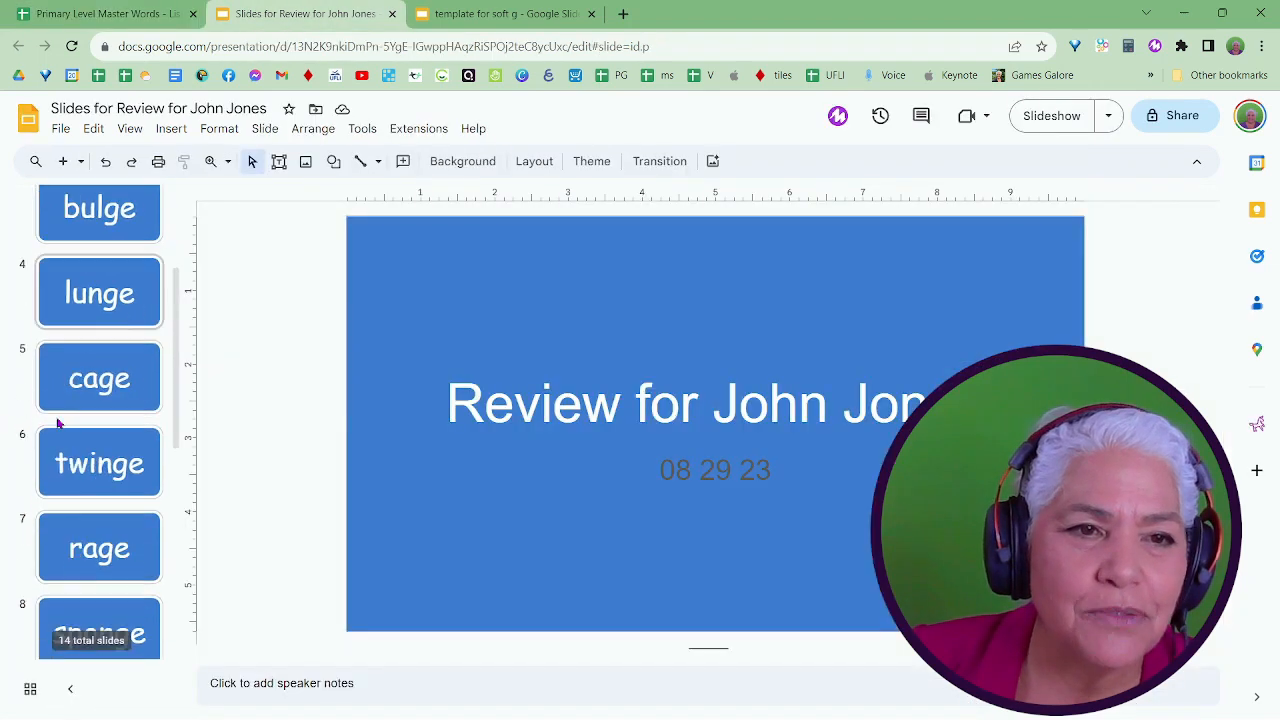
scroll(58, 422, "up", 7)
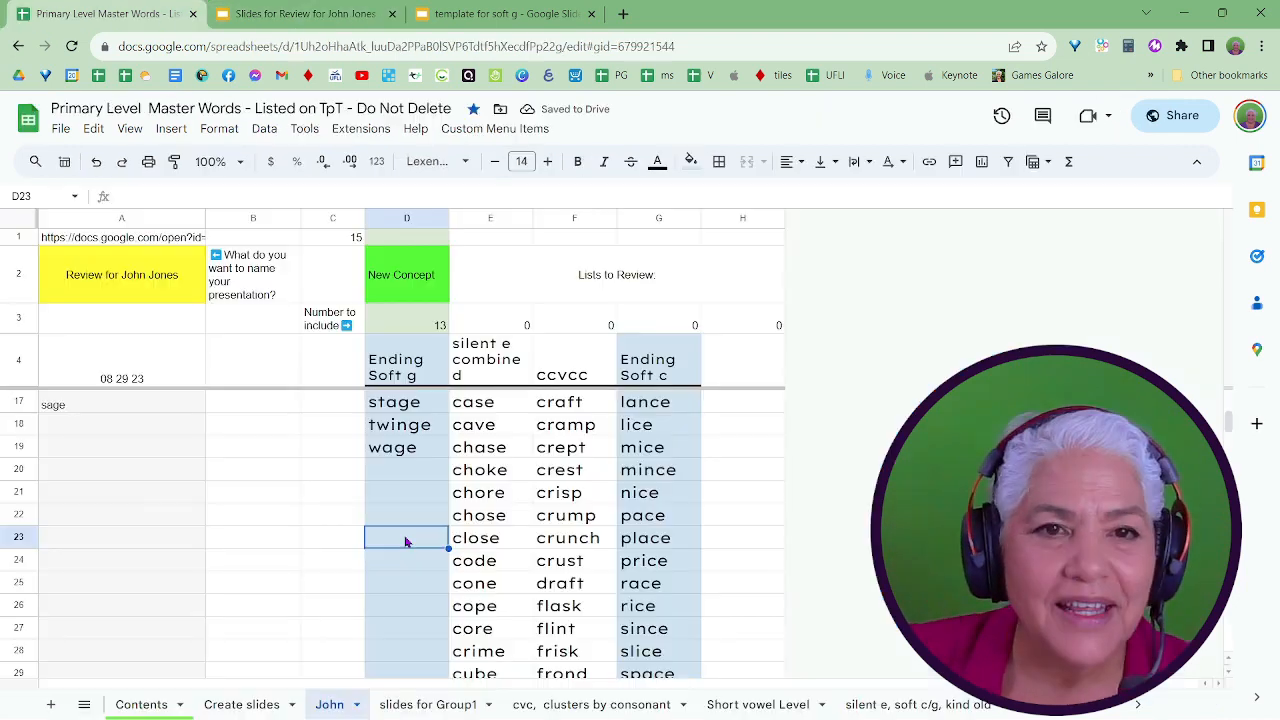
scroll(406, 541, "up", 3)
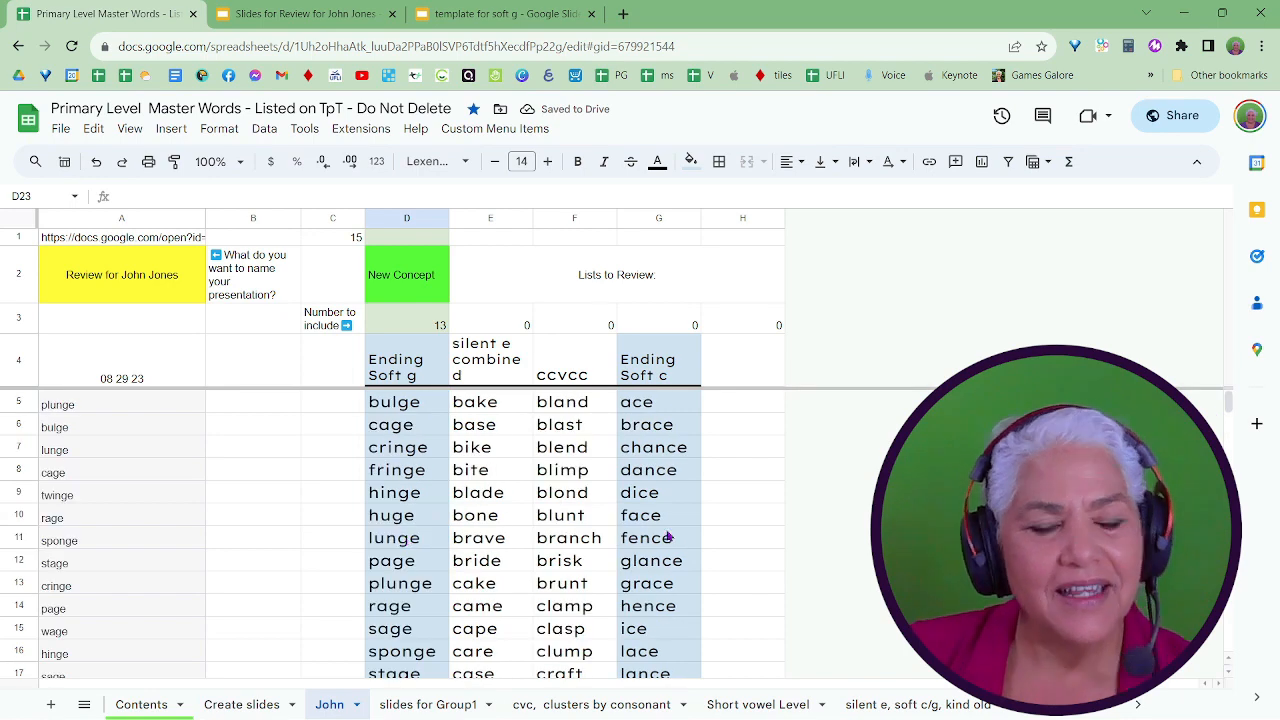